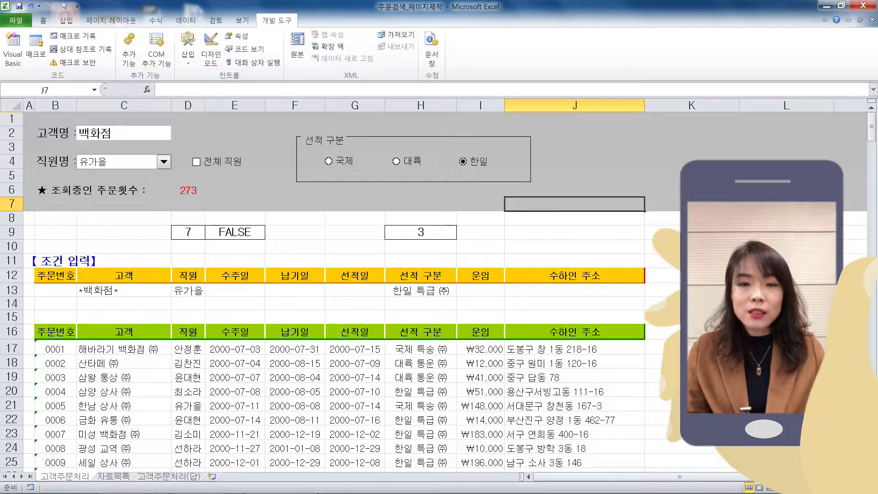
{"action": "left_click", "coordinate": [663, 190]}
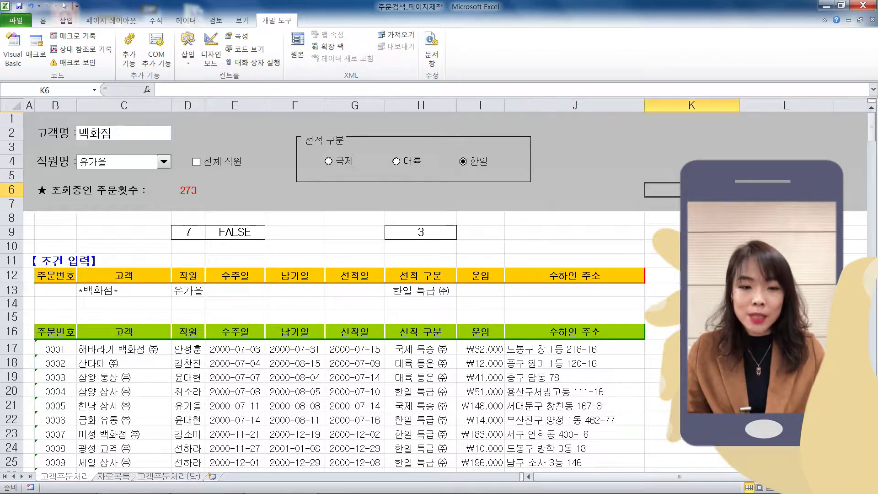
{"action": "left_click", "coordinate": [663, 246]}
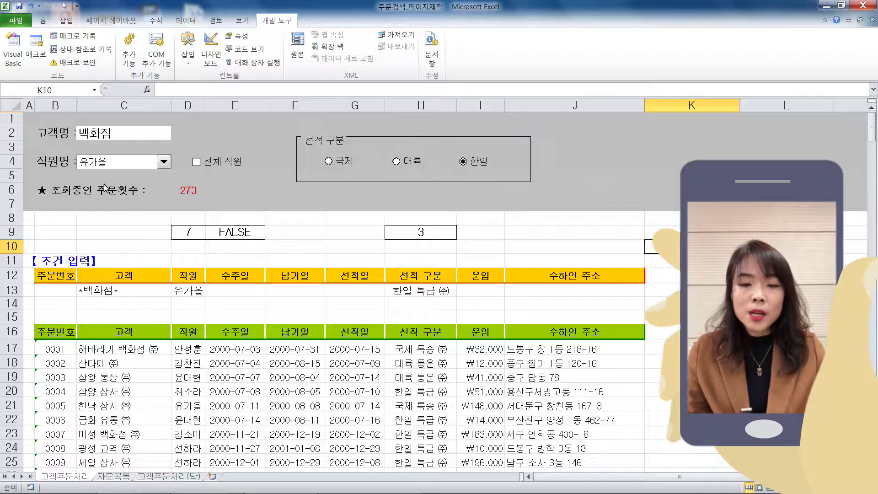
{"action": "left_click", "coordinate": [618, 188]}
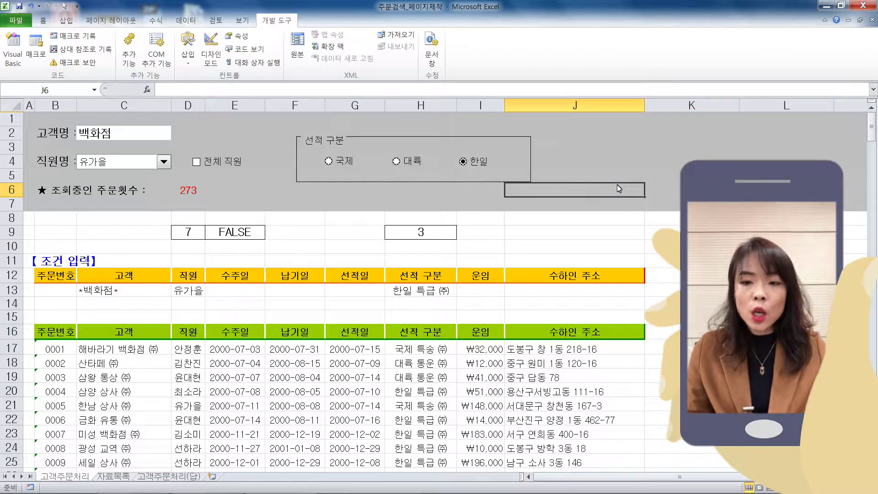
Examine the control-linked cells in row 9, the criteria formulas in row 13, and the order count formula in D6
{"action": "left_click", "coordinate": [289, 194]}
{"action": "left_click", "coordinate": [239, 232]}
{"action": "left_click", "coordinate": [418, 232]}
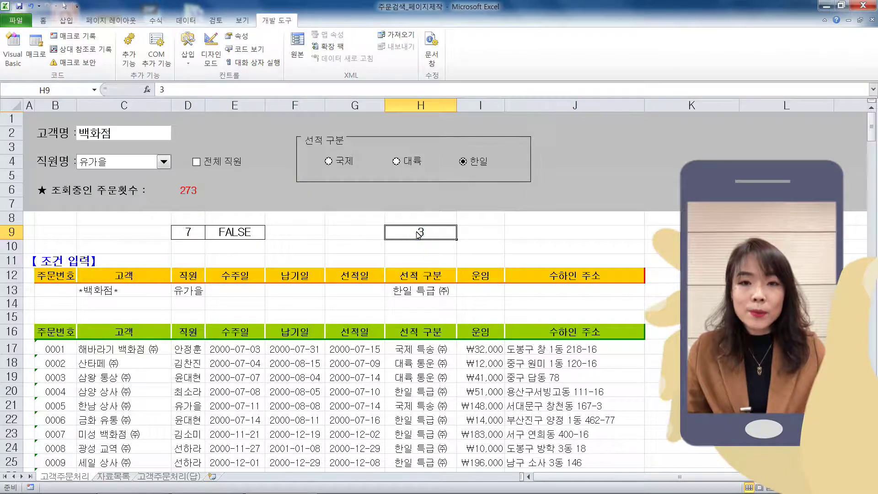
{"action": "left_click_drag", "start_coordinate": [53, 293], "coordinate": [598, 292]}
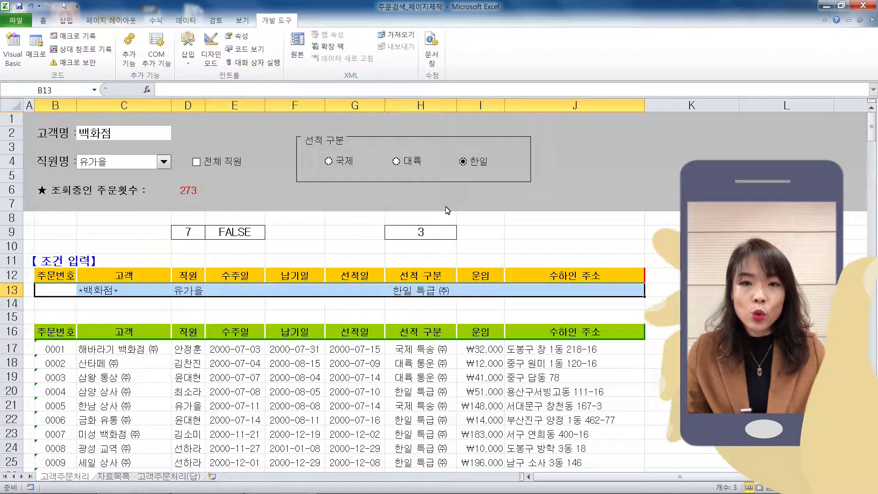
{"action": "left_click", "coordinate": [152, 292]}
{"action": "left_click", "coordinate": [187, 292]}
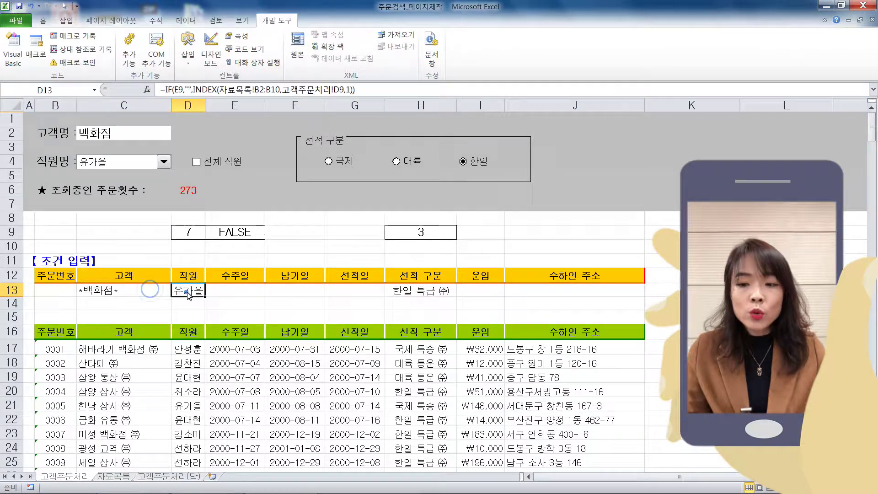
{"action": "left_click", "coordinate": [435, 296]}
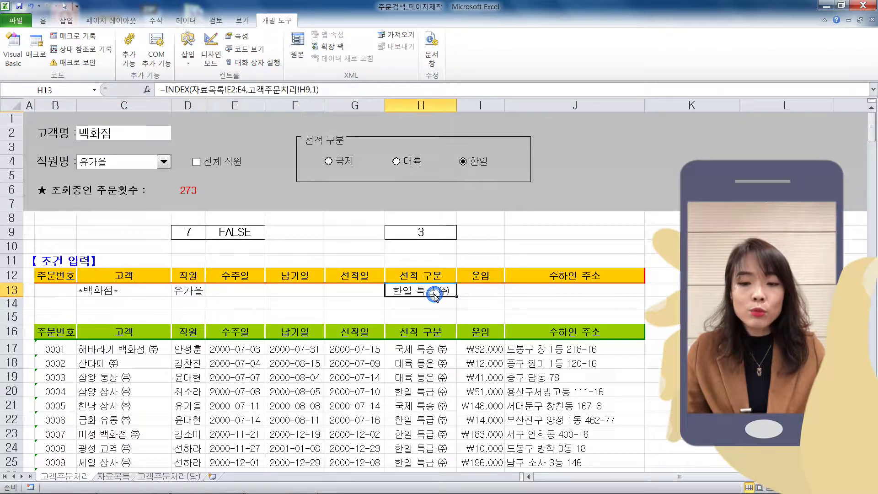
{"action": "left_click", "coordinate": [130, 293]}
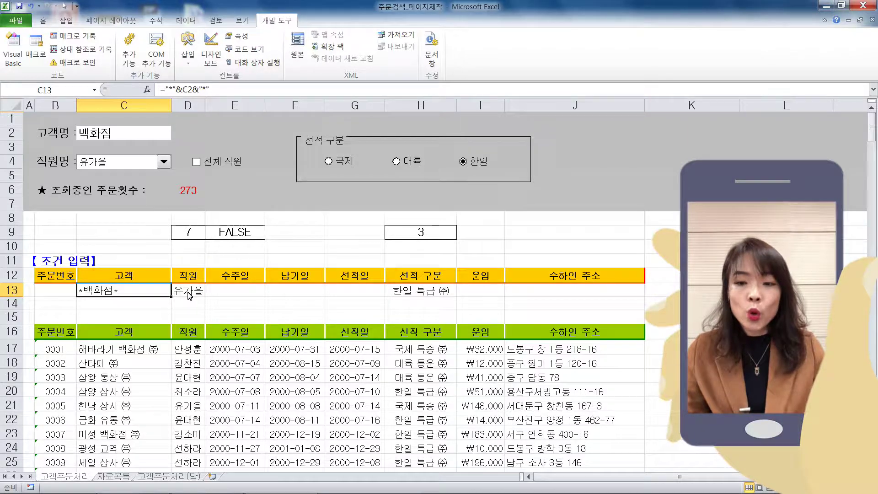
{"action": "left_click", "coordinate": [188, 191]}
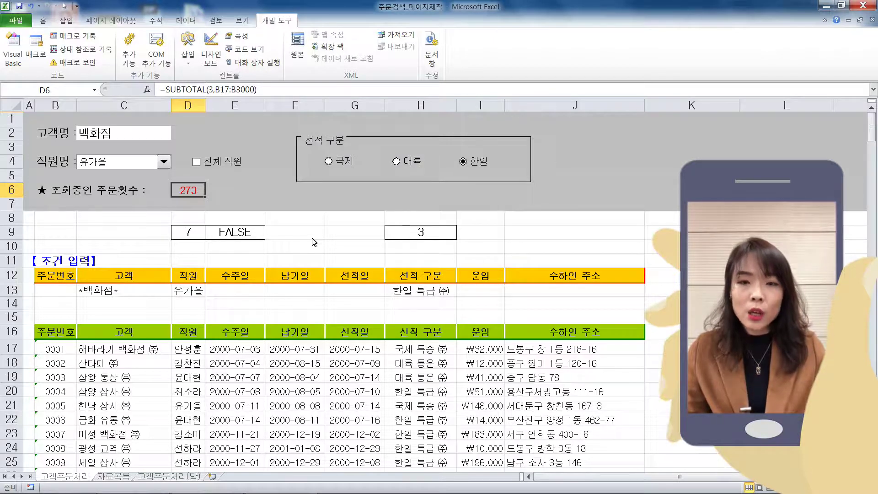
{"action": "left_click", "coordinate": [132, 293]}
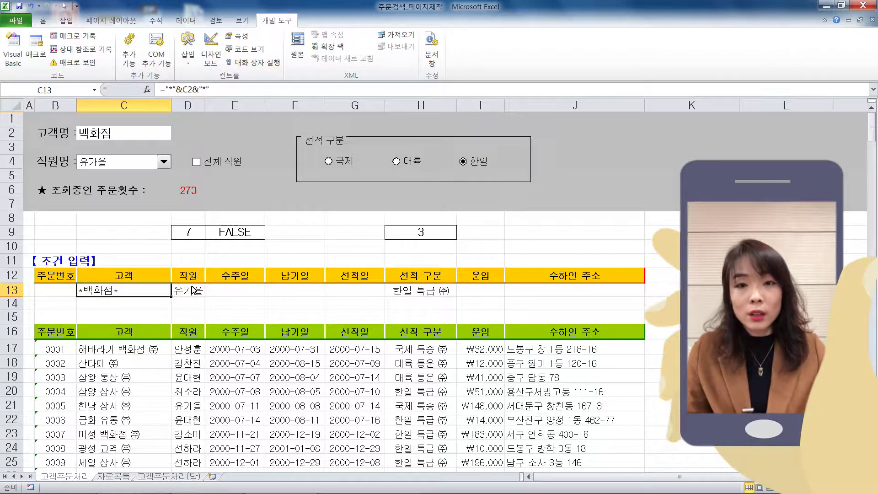
{"action": "left_click", "coordinate": [490, 293]}
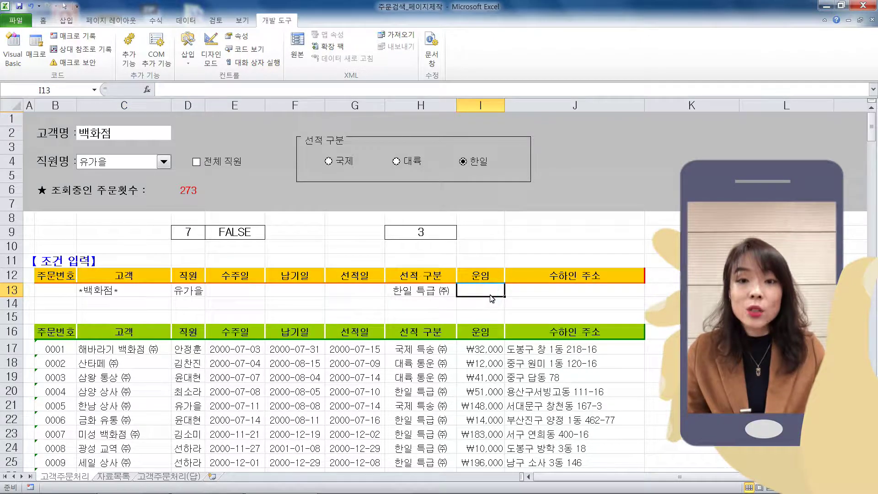
{"action": "left_click", "coordinate": [643, 250]}
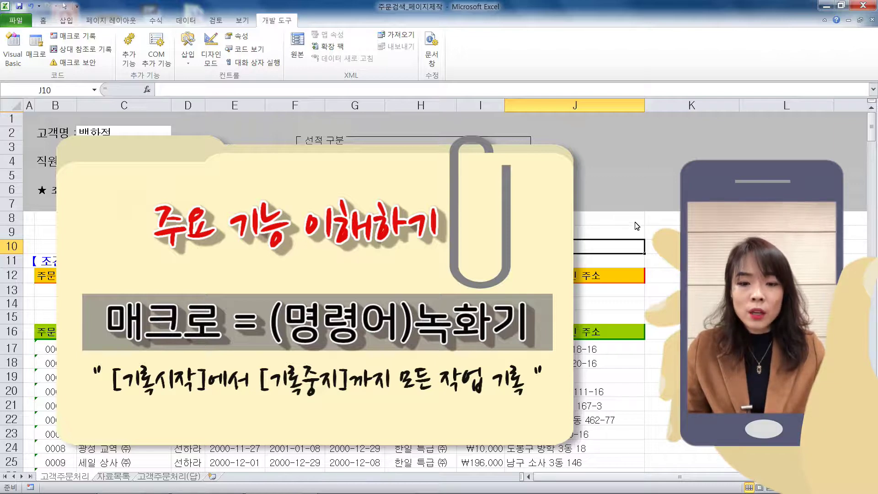
{"action": "left_click", "coordinate": [656, 187]}
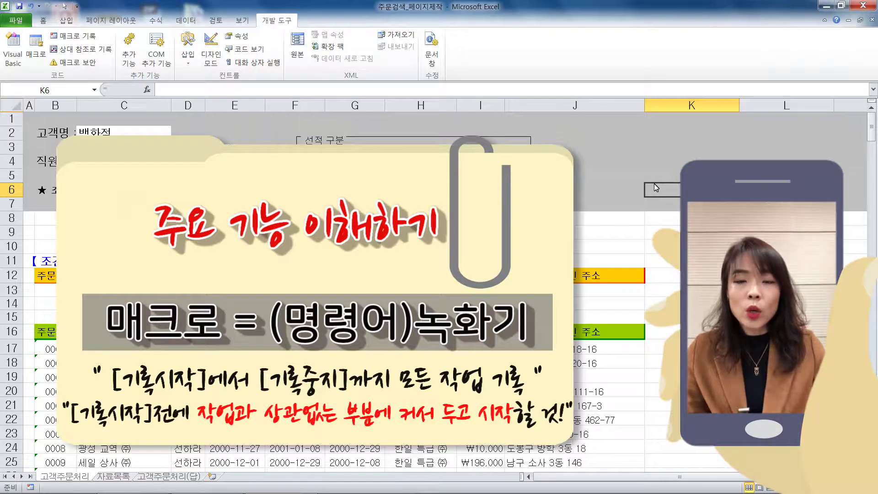
{"action": "left_click", "coordinate": [787, 261]}
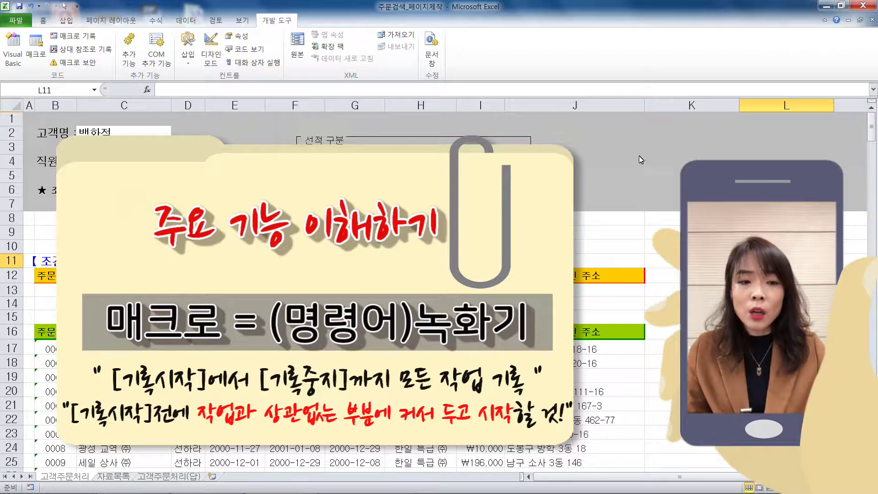
{"action": "left_click", "coordinate": [787, 304]}
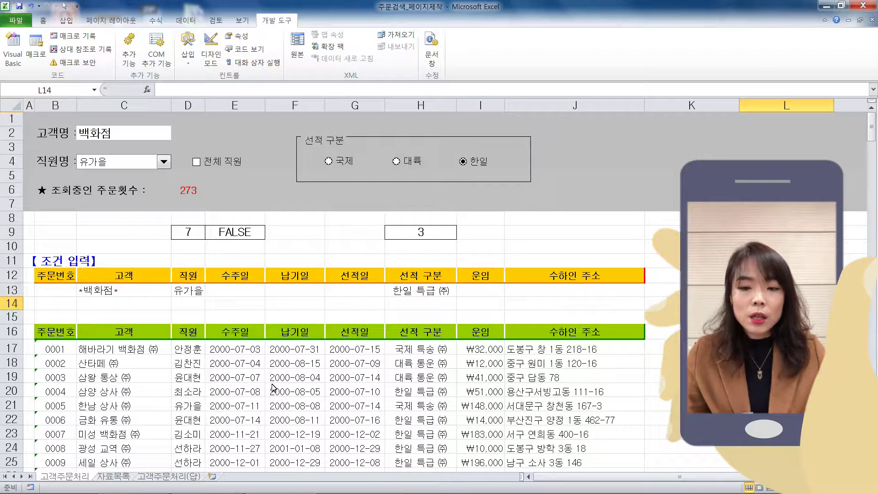
{"action": "key", "text": "Up"}
{"action": "key", "text": "Up"}
{"action": "key", "text": "Up"}
{"action": "key", "text": "Up"}
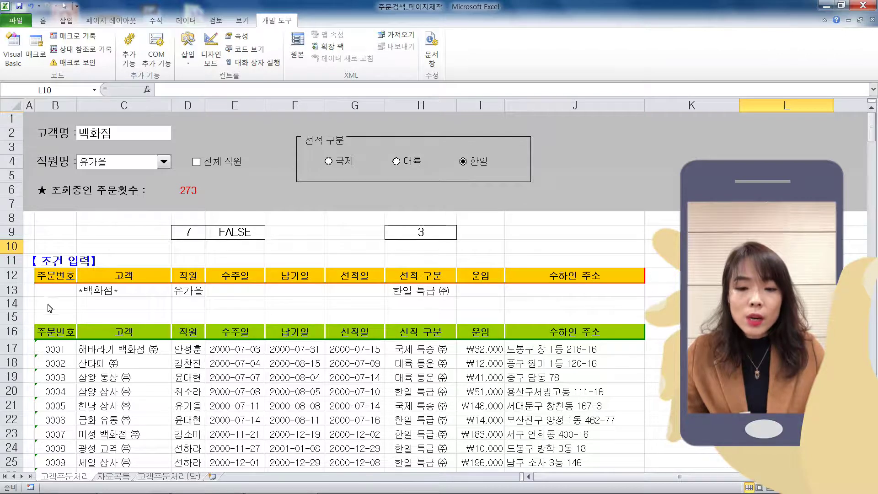
{"action": "left_click_drag", "start_coordinate": [51, 275], "coordinate": [603, 296]}
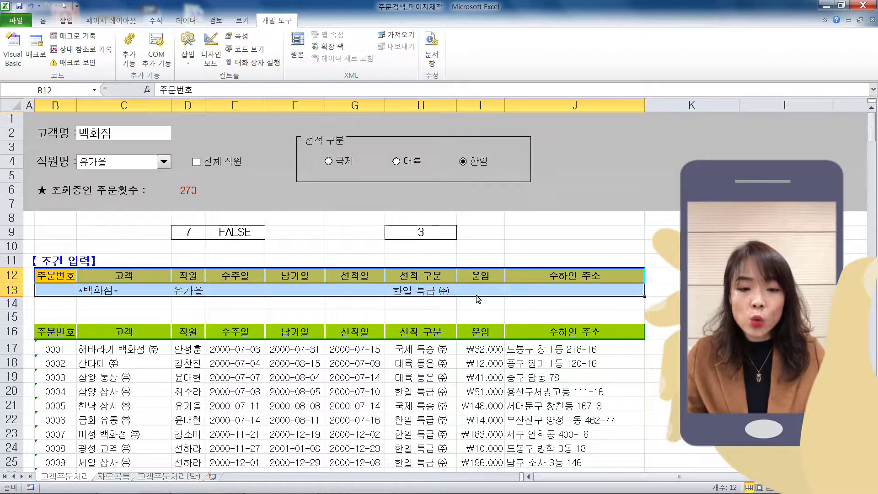
{"action": "left_click", "coordinate": [480, 406]}
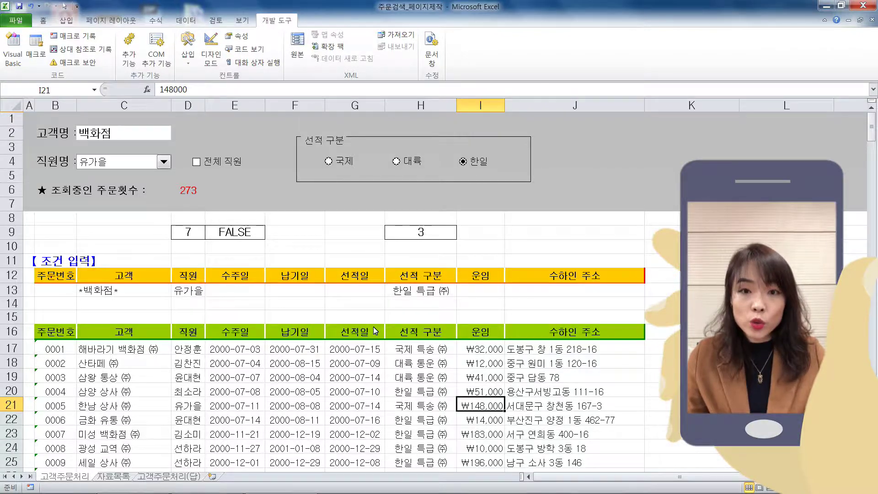
{"action": "left_click", "coordinate": [364, 379]}
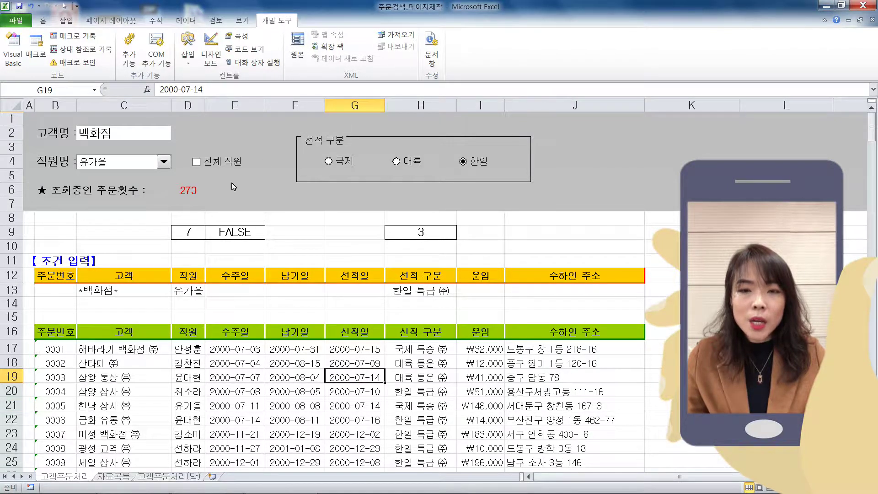
Select empty cell L12 outside the tables and start recording a macro named 검색 in the current workbook
{"action": "left_click", "coordinate": [787, 317]}
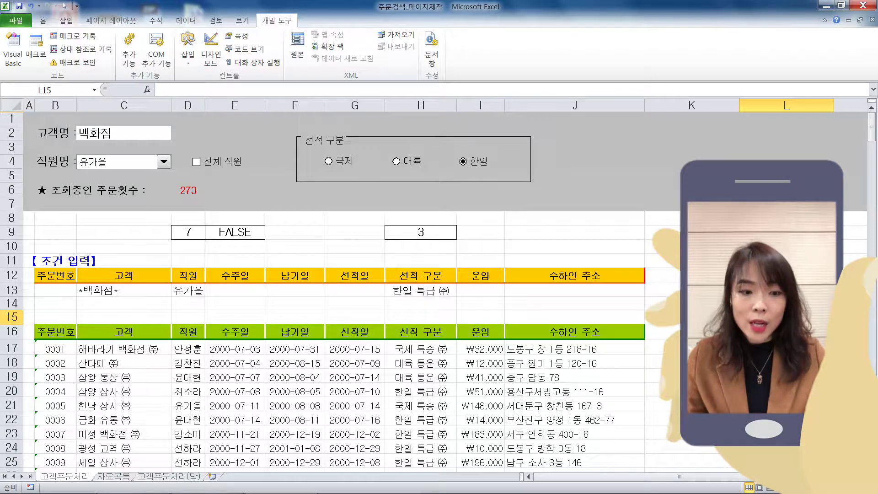
{"action": "left_click", "coordinate": [787, 275]}
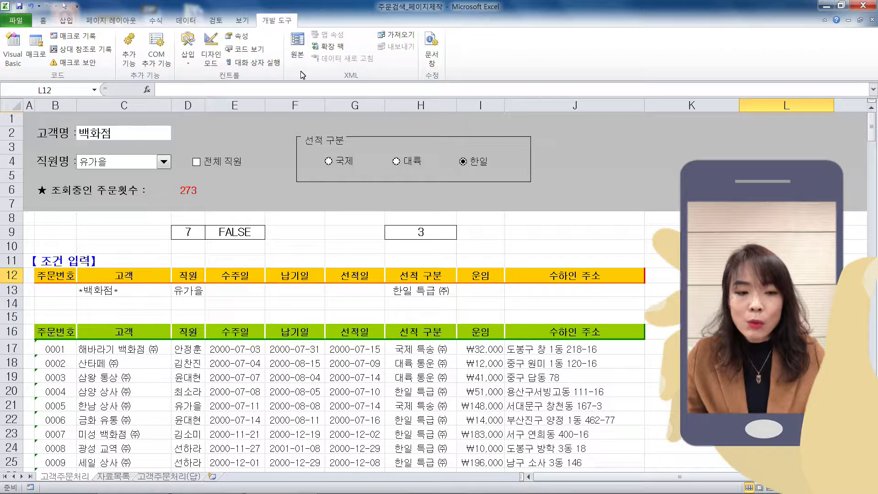
{"action": "left_click", "coordinate": [71, 37]}
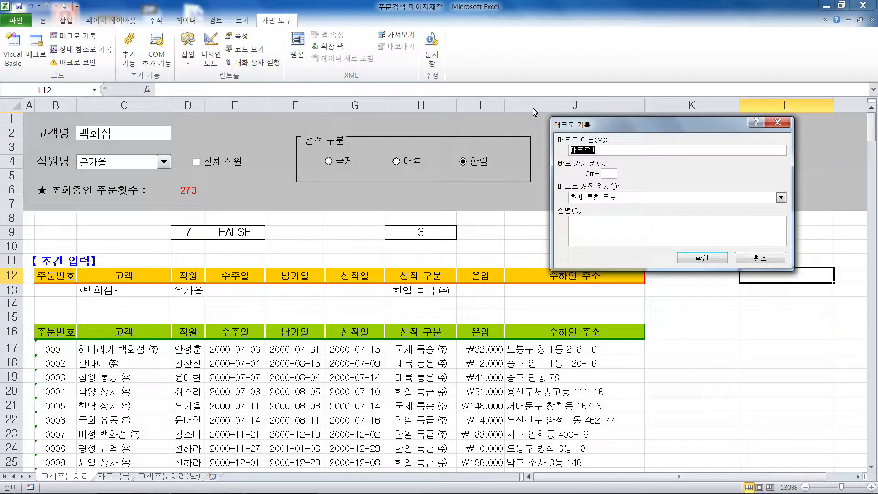
{"action": "type", "text": "검색"}
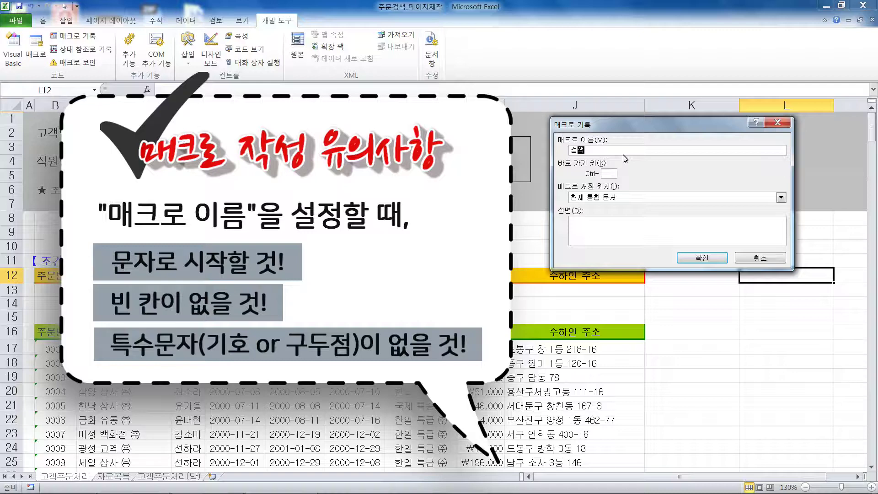
{"action": "left_click", "coordinate": [705, 259]}
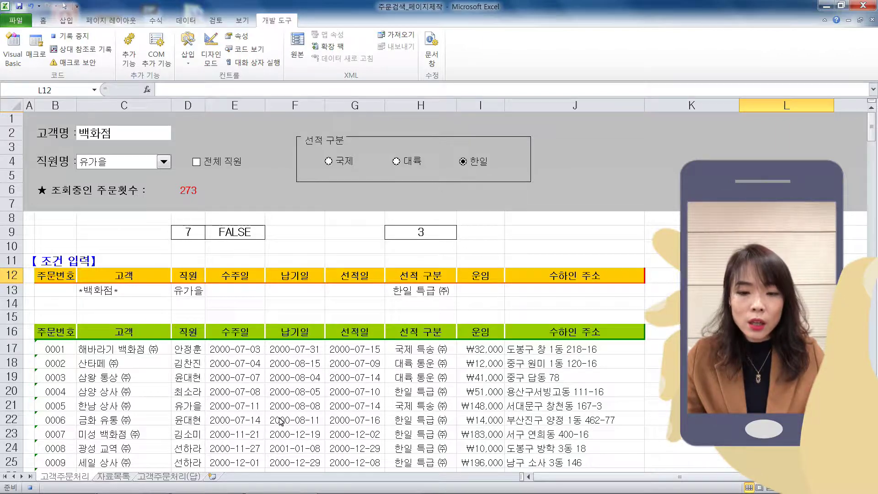
Filter the order list B16:J289 in place with an Advanced Filter using criteria range B12:J13, and stop the macro recording
{"action": "left_click", "coordinate": [289, 404]}
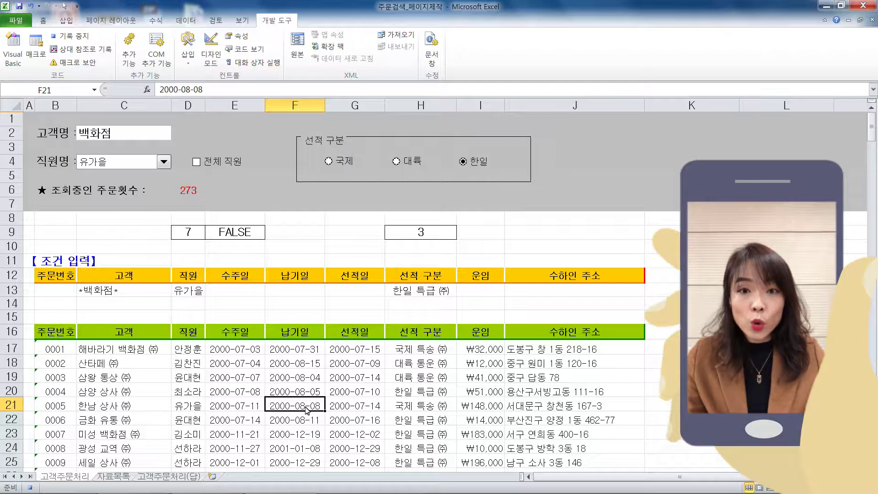
{"action": "left_click", "coordinate": [188, 21]}
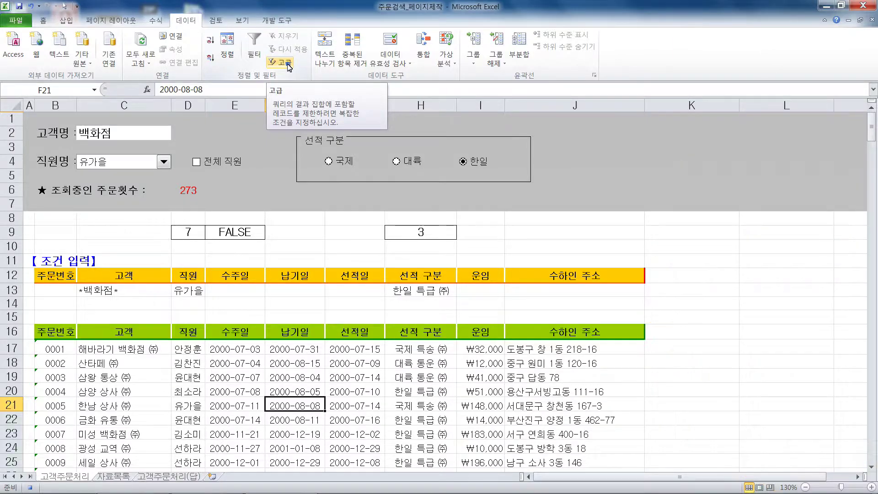
{"action": "left_click", "coordinate": [287, 63]}
{"action": "scroll", "coordinate": [554, 203], "scroll_direction": "up", "scroll_amount": 4}
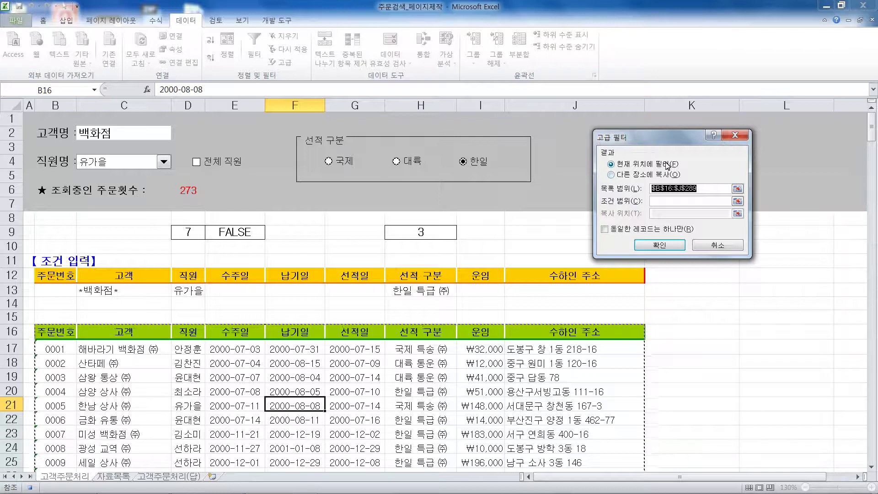
{"action": "left_click", "coordinate": [692, 202]}
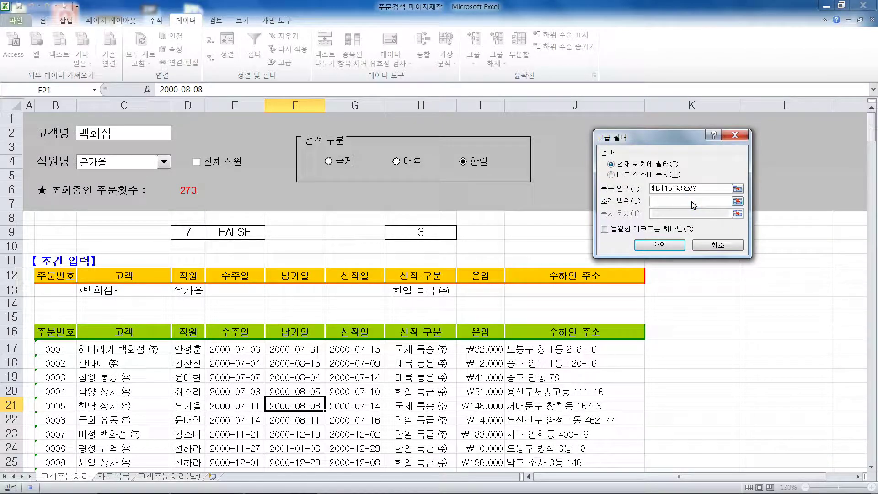
{"action": "left_click_drag", "start_coordinate": [54, 279], "coordinate": [578, 295]}
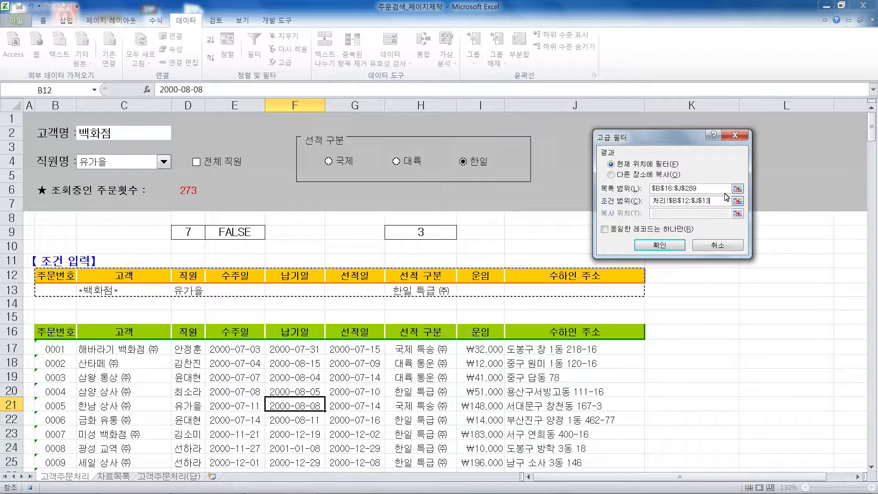
{"action": "left_click", "coordinate": [668, 245]}
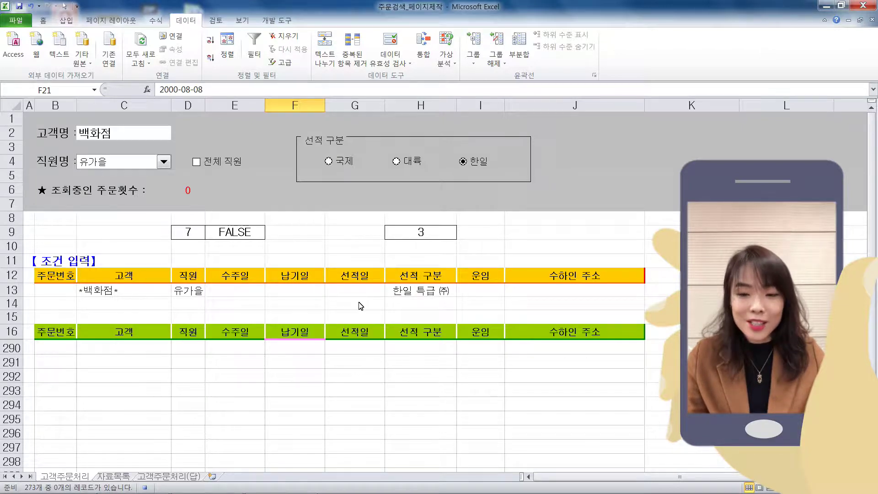
{"action": "left_click", "coordinate": [289, 19]}
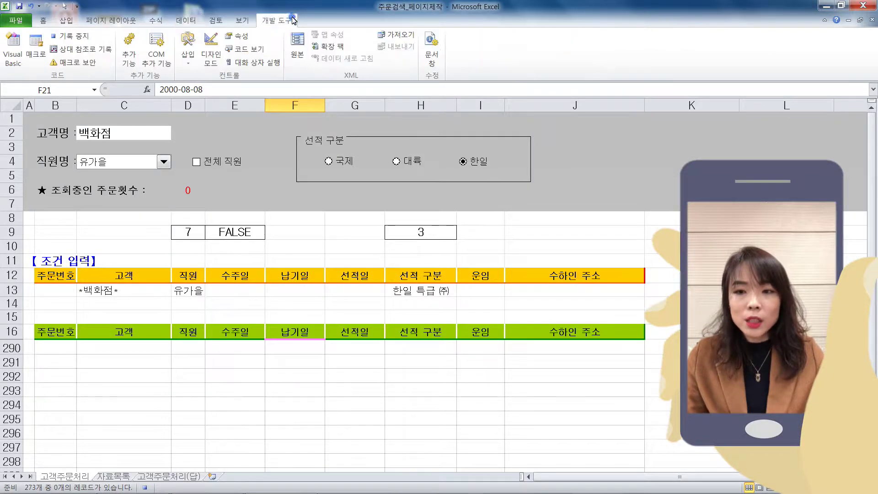
{"action": "left_click", "coordinate": [79, 40]}
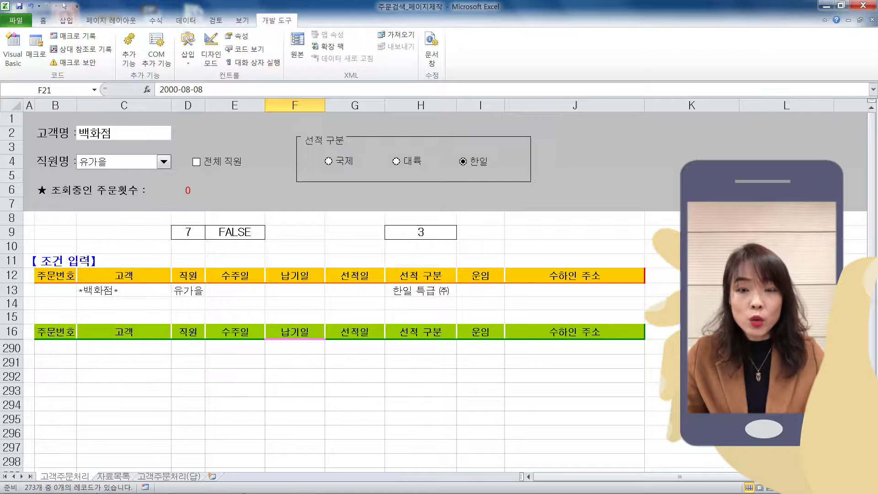
Select empty cell L13 outside the tables and start recording a macro named 검색해제 in the current workbook
{"action": "left_click", "coordinate": [787, 290]}
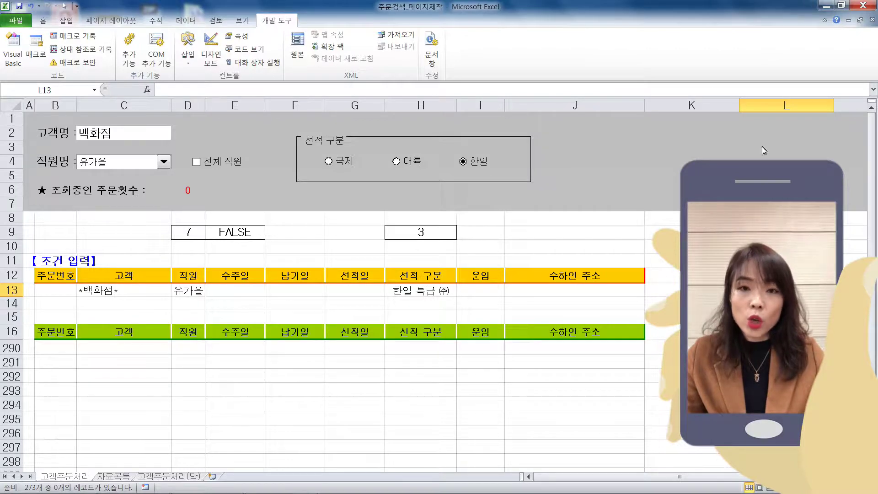
{"action": "left_click", "coordinate": [87, 40]}
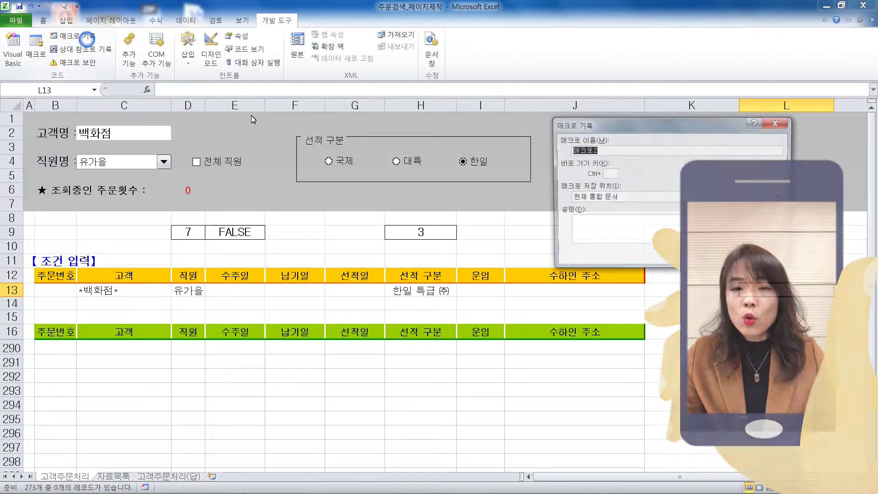
{"action": "type", "text": "검ㅅ"}
{"action": "type", "text": "해제"}
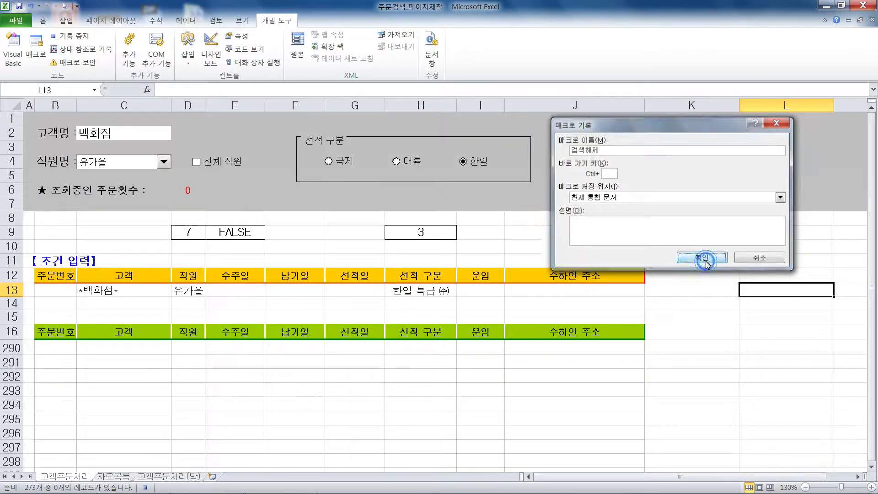
Clear the Advanced Filter on the order list as the 검색해제 macro's action, and stop the macro recording
{"action": "left_click", "coordinate": [704, 259]}
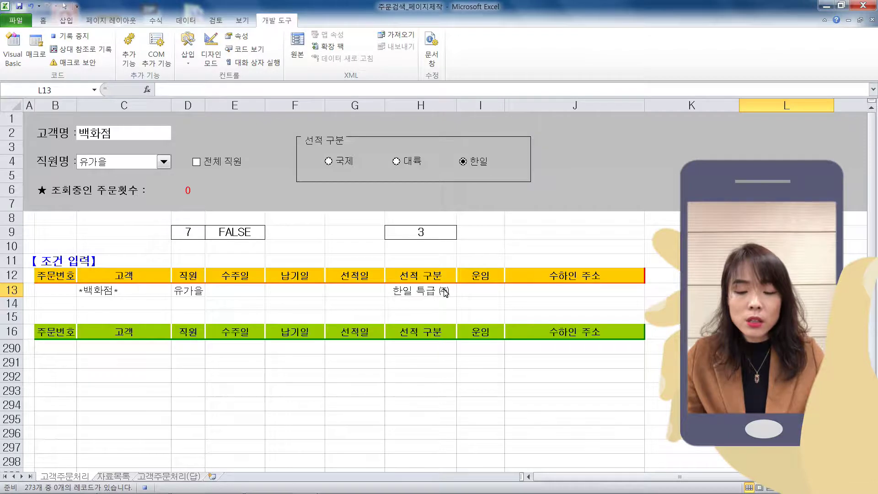
{"action": "left_click", "coordinate": [411, 333]}
{"action": "left_click", "coordinate": [368, 331]}
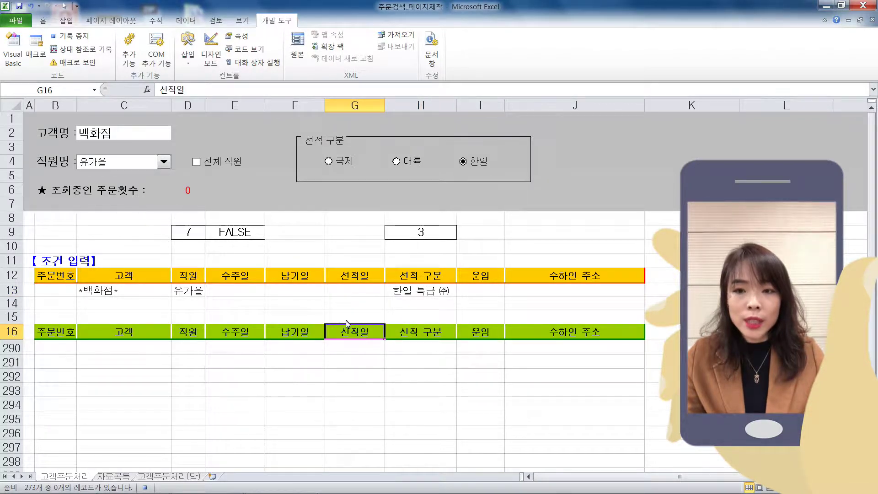
{"action": "left_click", "coordinate": [183, 20]}
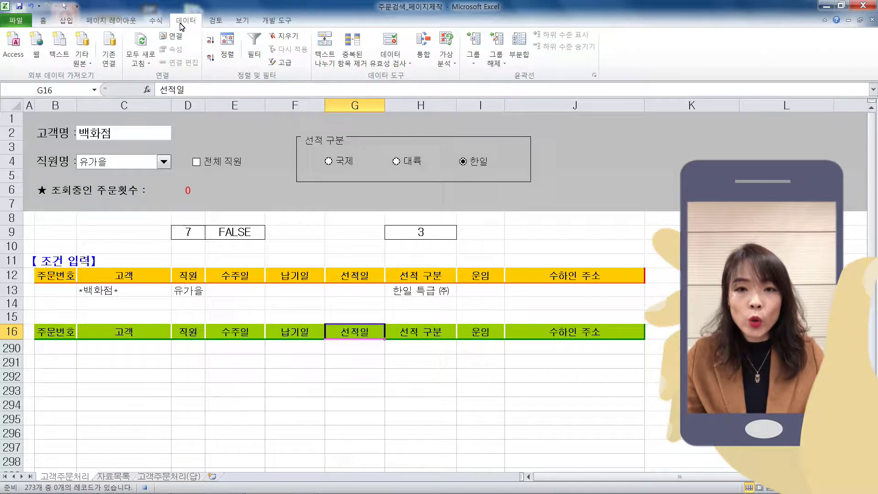
{"action": "left_click", "coordinate": [290, 41]}
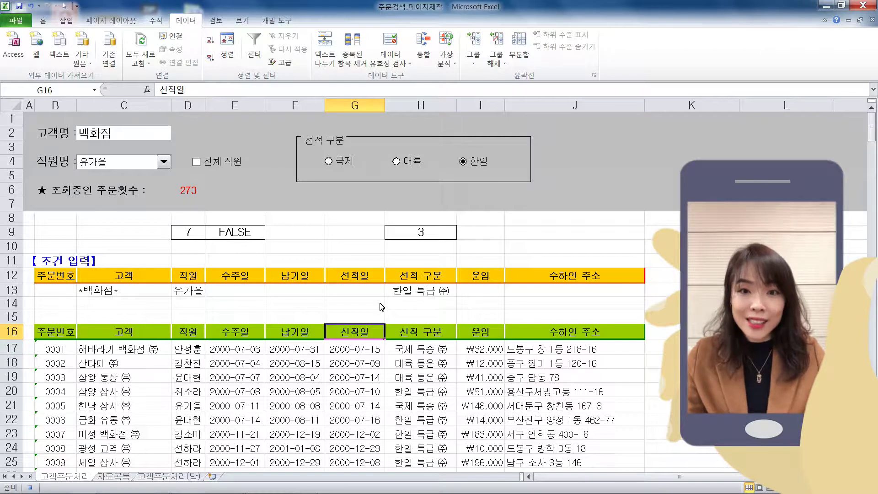
{"action": "left_click", "coordinate": [283, 21]}
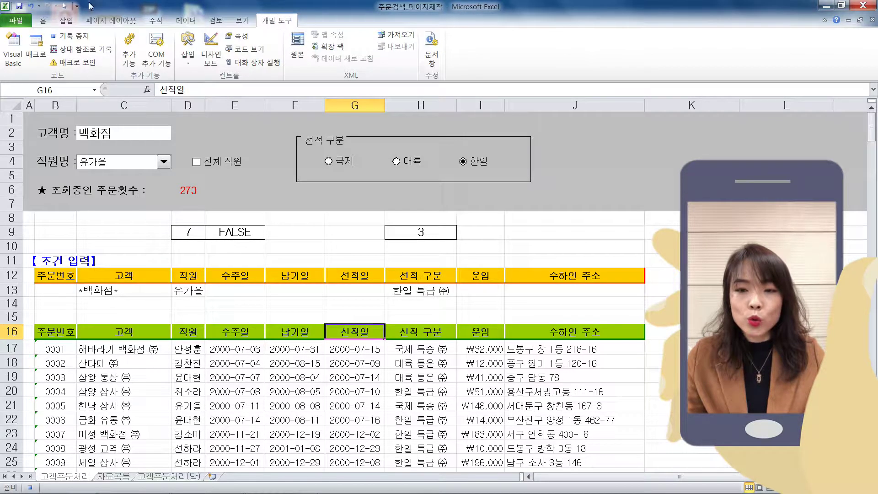
{"action": "left_click", "coordinate": [83, 39]}
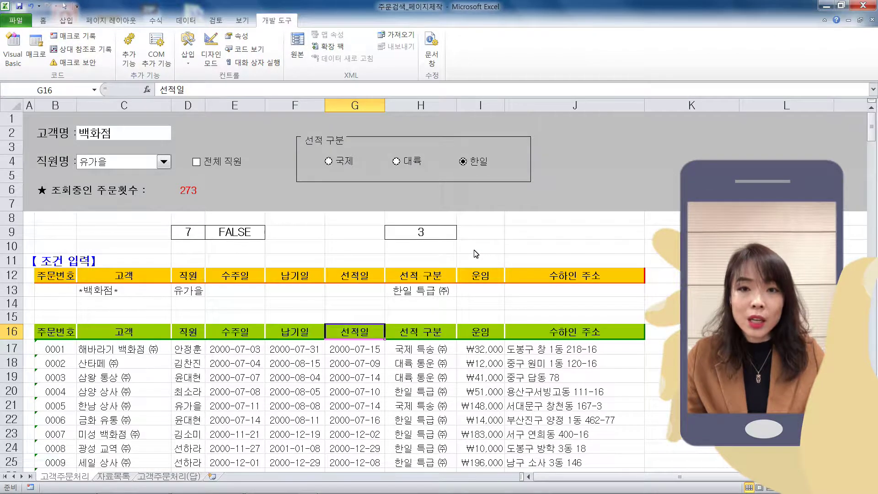
Examine the 검색 and 검색해제 entries in the list of recorded macros, without running either
{"action": "left_click", "coordinate": [636, 251]}
{"action": "left_click", "coordinate": [692, 316]}
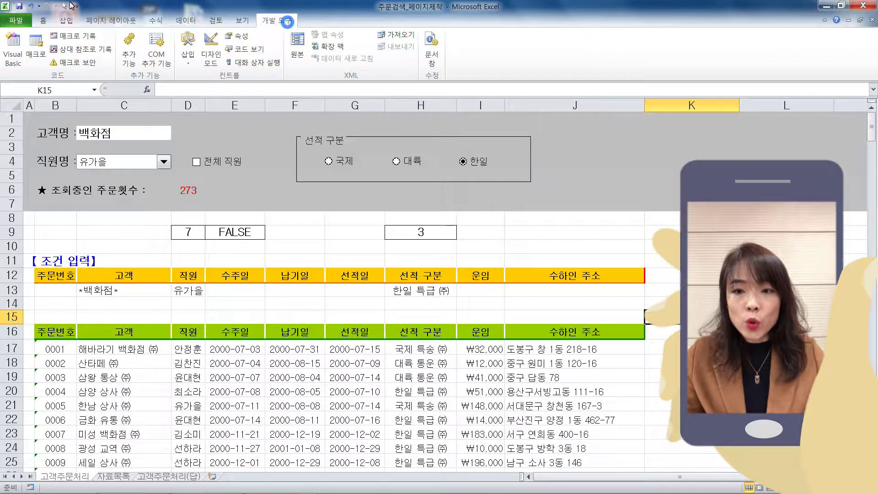
{"action": "left_click", "coordinate": [35, 50]}
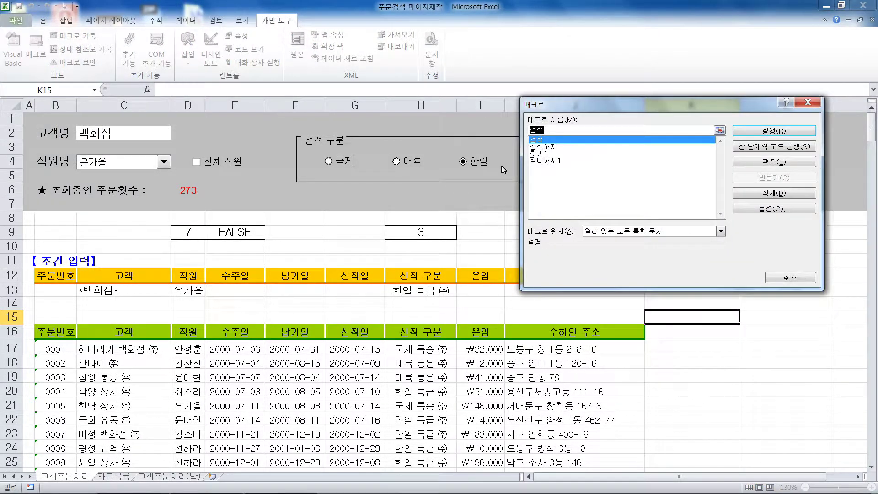
{"action": "left_click", "coordinate": [557, 146]}
{"action": "left_click", "coordinate": [556, 139]}
{"action": "left_click", "coordinate": [559, 147]}
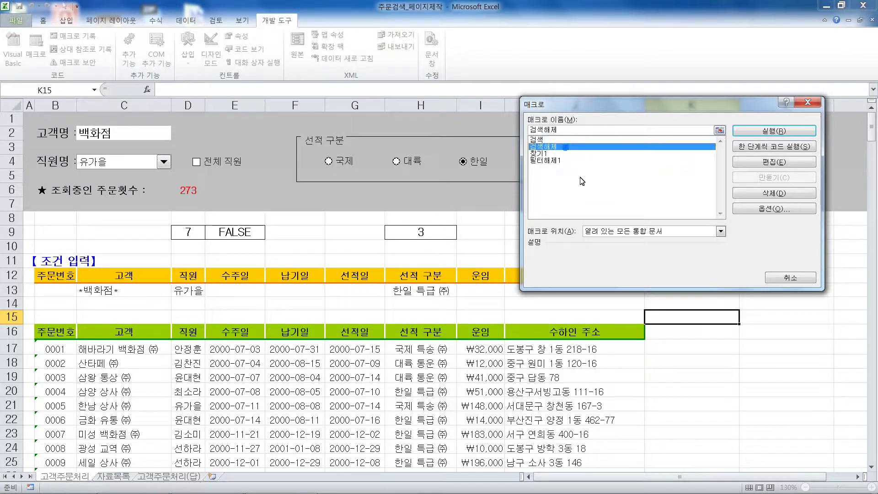
{"action": "left_click", "coordinate": [573, 140]}
{"action": "left_click", "coordinate": [574, 147]}
{"action": "left_click", "coordinate": [566, 139]}
{"action": "left_click", "coordinate": [570, 146]}
{"action": "left_click", "coordinate": [790, 278]}
{"action": "left_click", "coordinate": [691, 246]}
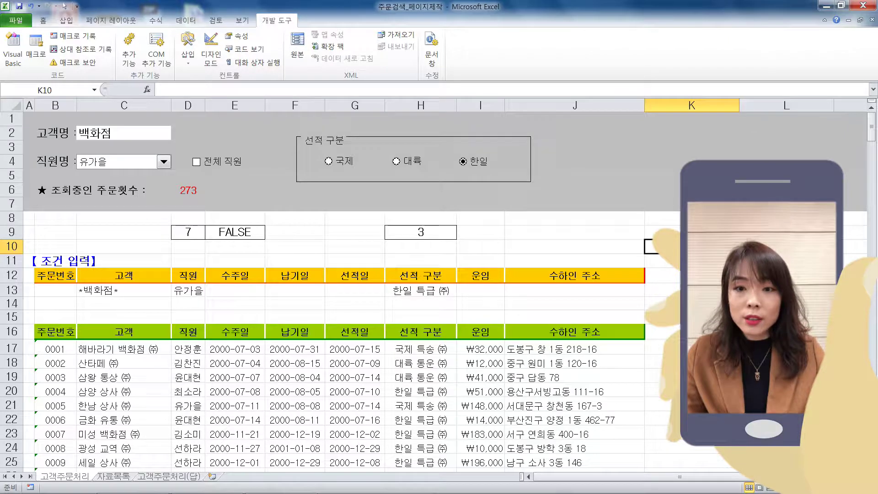
Draw a form-control button in column J beside the 선적 구분 group, across rows 2 to 3, and assign the 검색 macro
{"action": "left_click", "coordinate": [189, 64]}
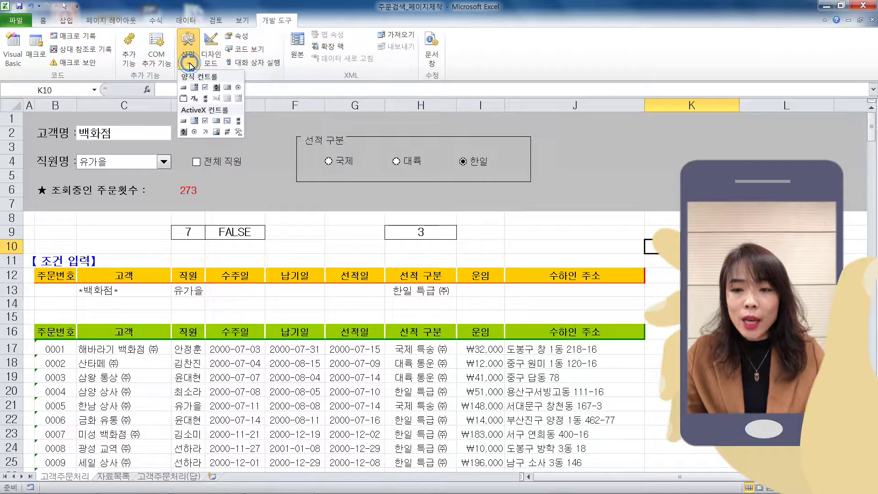
{"action": "left_click", "coordinate": [183, 91]}
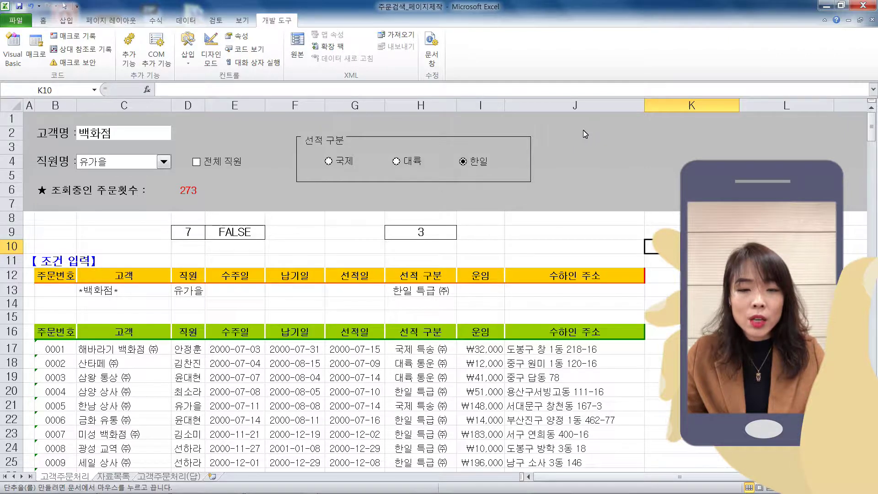
{"action": "left_click_drag", "start_coordinate": [558, 126], "coordinate": [643, 150]}
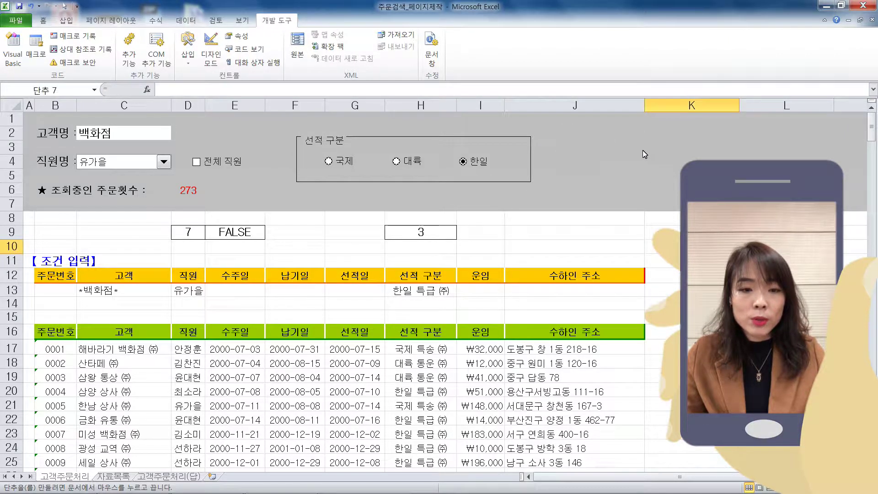
{"action": "left_click_drag", "start_coordinate": [661, 104], "coordinate": [450, 118]}
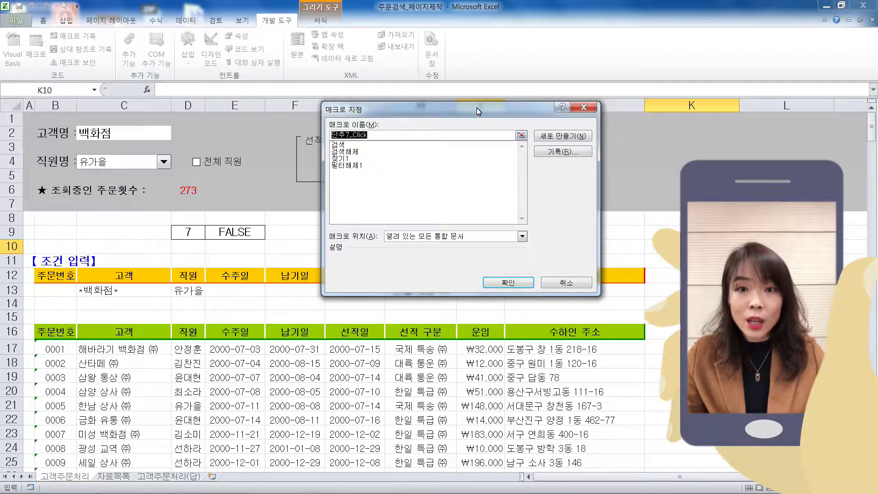
{"action": "left_click", "coordinate": [350, 145]}
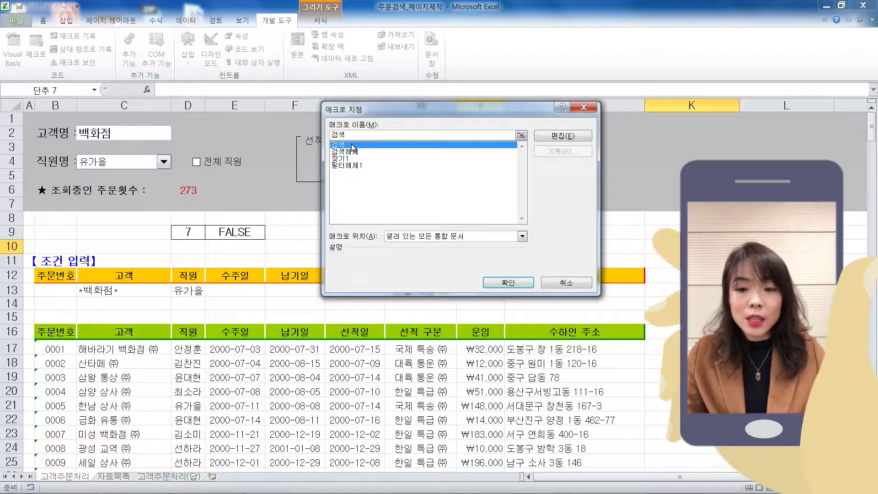
{"action": "left_click", "coordinate": [508, 282]}
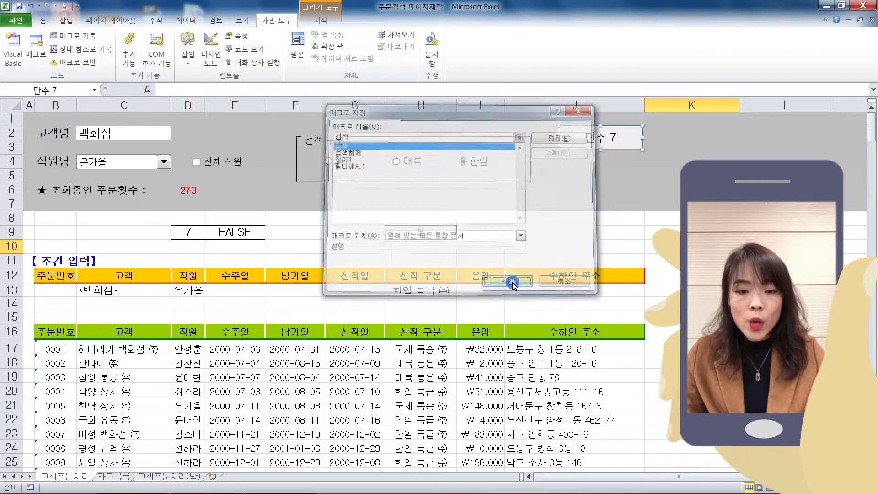
Replace the new button's caption with 검색
{"action": "left_click", "coordinate": [616, 140]}
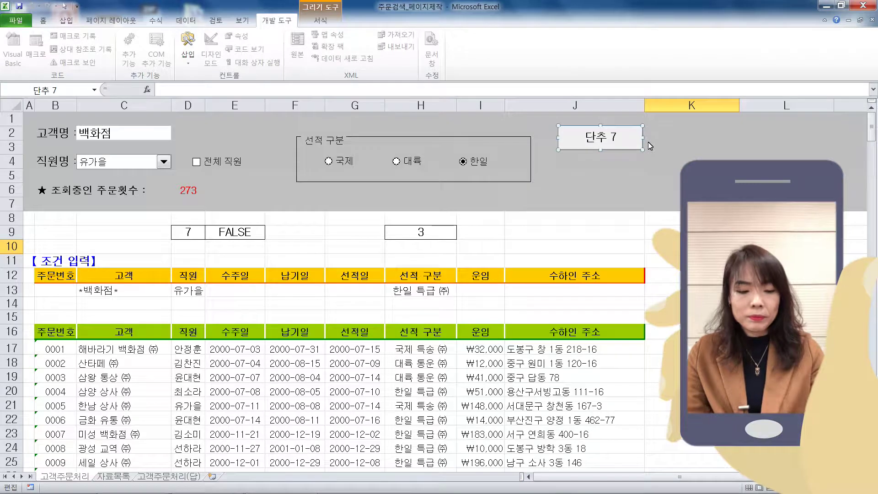
{"action": "key", "text": "Left"}
{"action": "key", "text": "BackSpace"}
{"action": "key", "text": "BackSpace"}
{"action": "key", "text": "BackSpace"}
{"action": "key", "text": "Delete"}
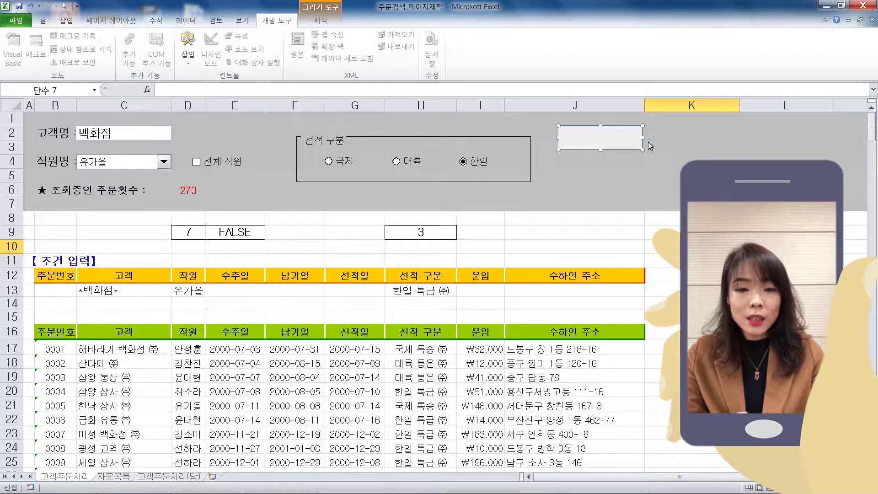
{"action": "type", "text": "거검색"}
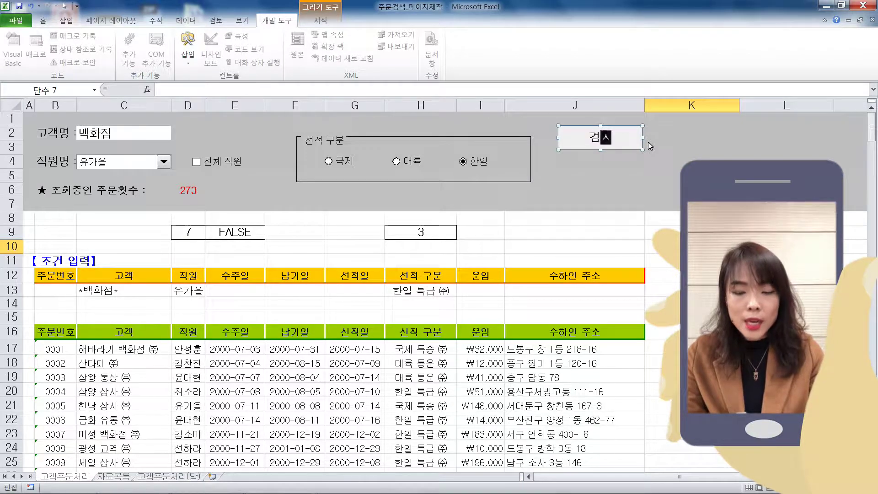
{"action": "left_click", "coordinate": [686, 161]}
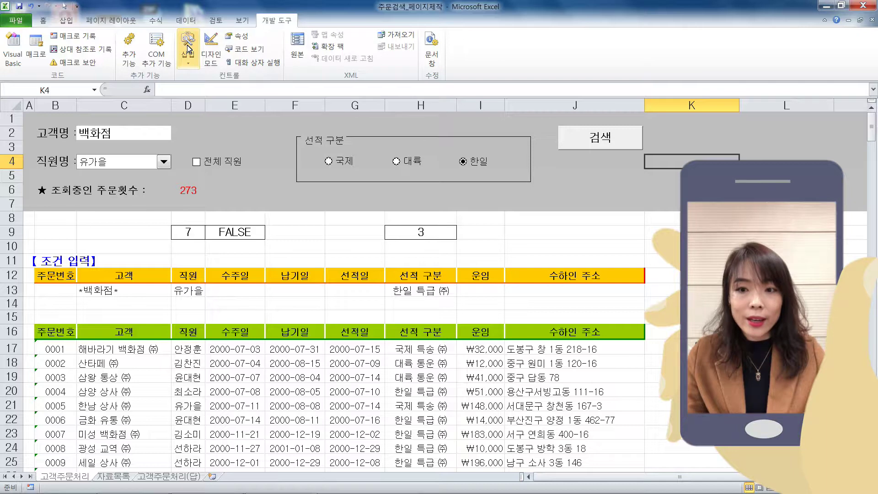
Draw a second form-control button of matching size just below the 검색 button and assign the 검색해제 macro
{"action": "left_click", "coordinate": [191, 64]}
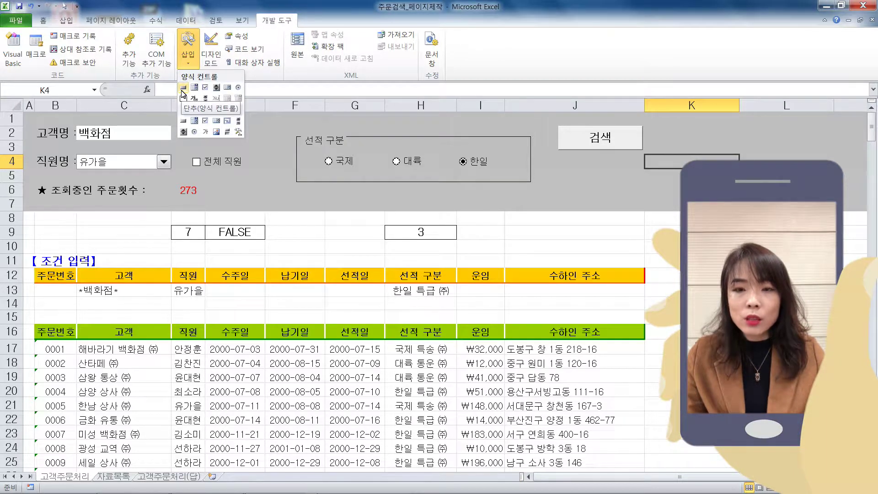
{"action": "left_click", "coordinate": [183, 88]}
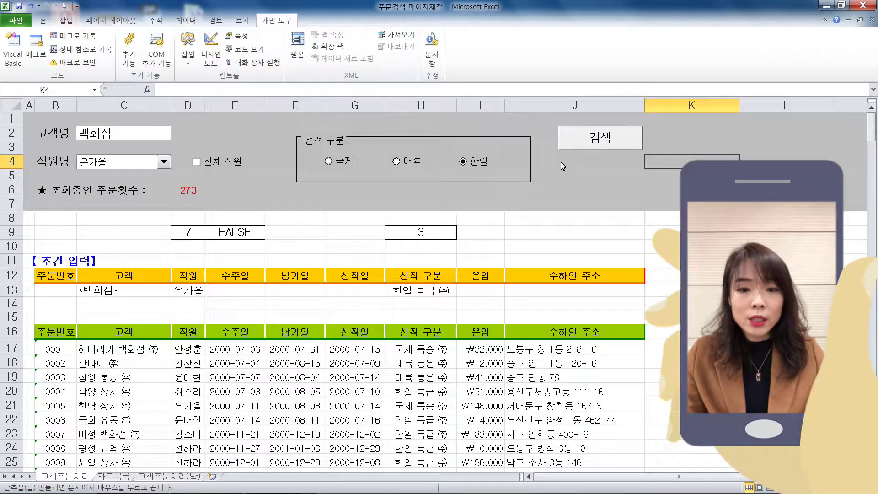
{"action": "left_click_drag", "start_coordinate": [559, 161], "coordinate": [642, 186]}
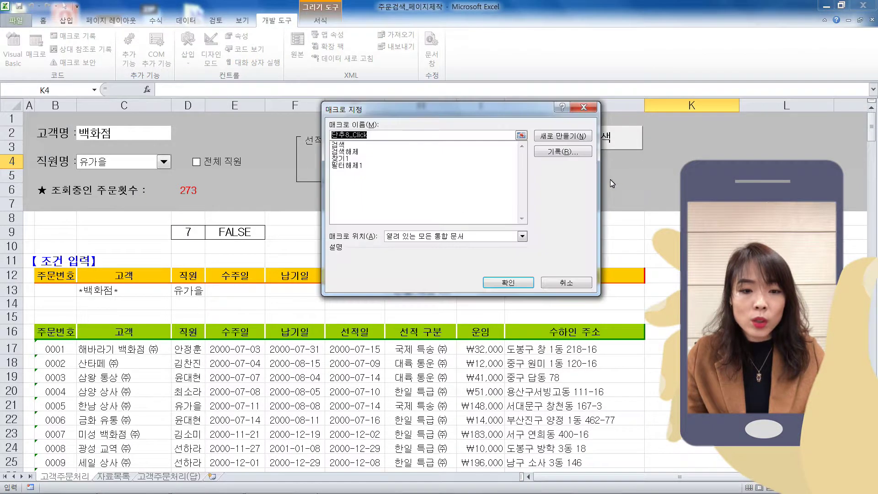
{"action": "left_click", "coordinate": [365, 151]}
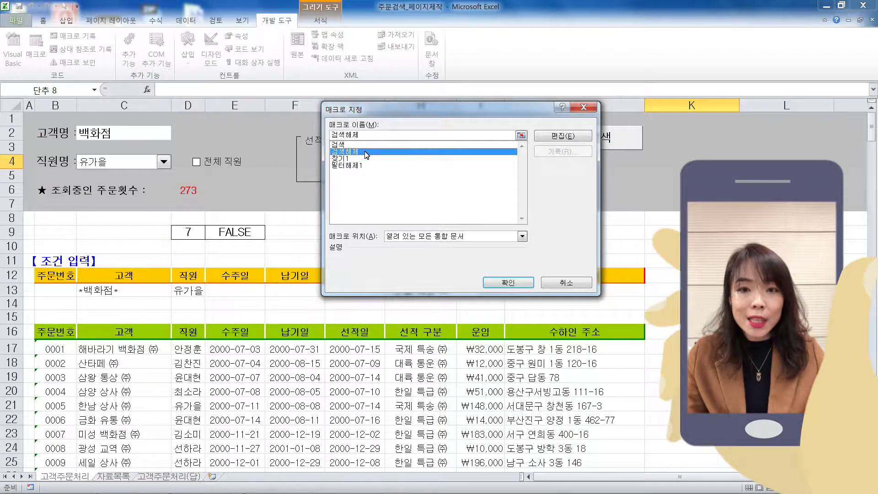
{"action": "left_click", "coordinate": [512, 283]}
Replace the second button's caption with 검색해제
{"action": "left_click", "coordinate": [586, 181]}
{"action": "double_click", "coordinate": [588, 176]}
{"action": "key", "text": "Delete"}
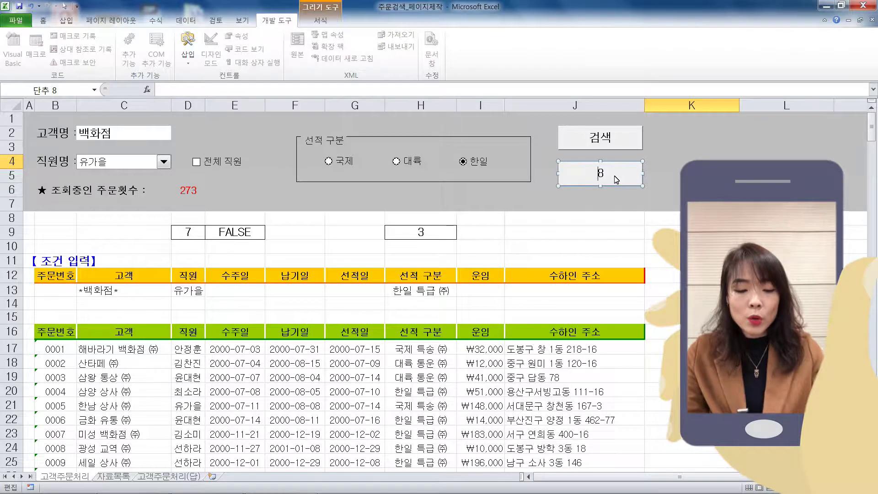
{"action": "key", "text": "Delete"}
{"action": "type", "text": "검색해제"}
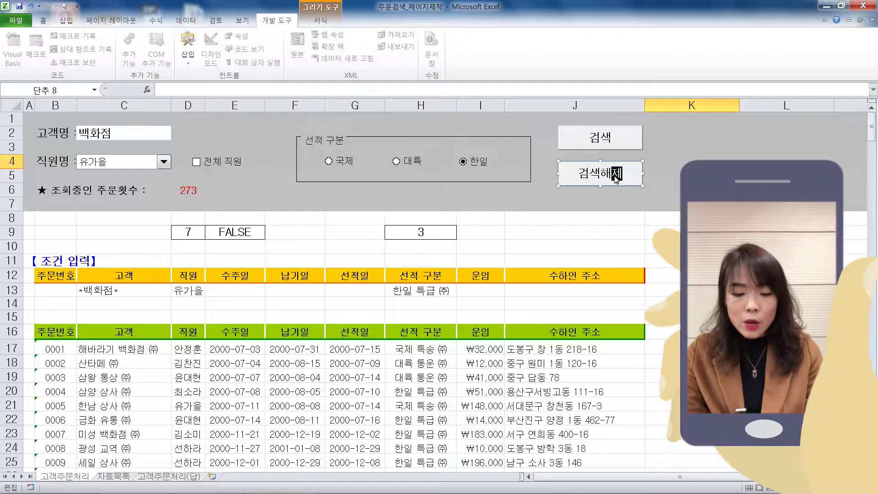
{"action": "left_click", "coordinate": [663, 161]}
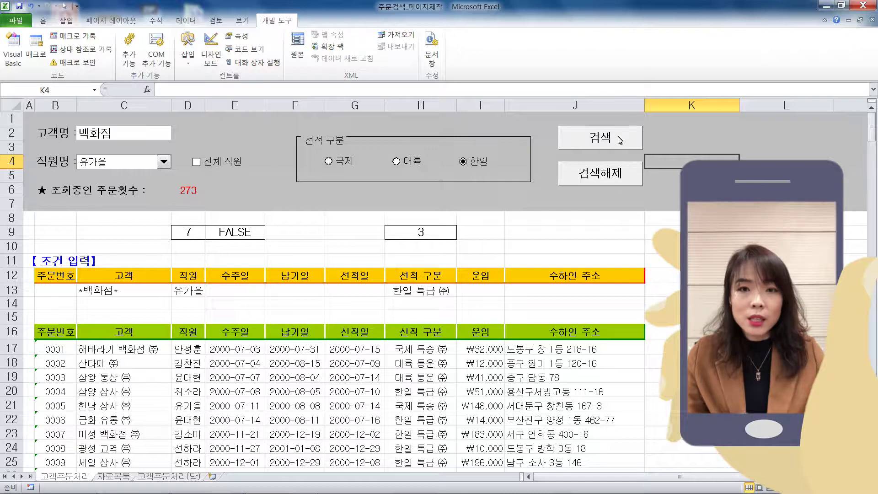
{"action": "left_click", "coordinate": [672, 178]}
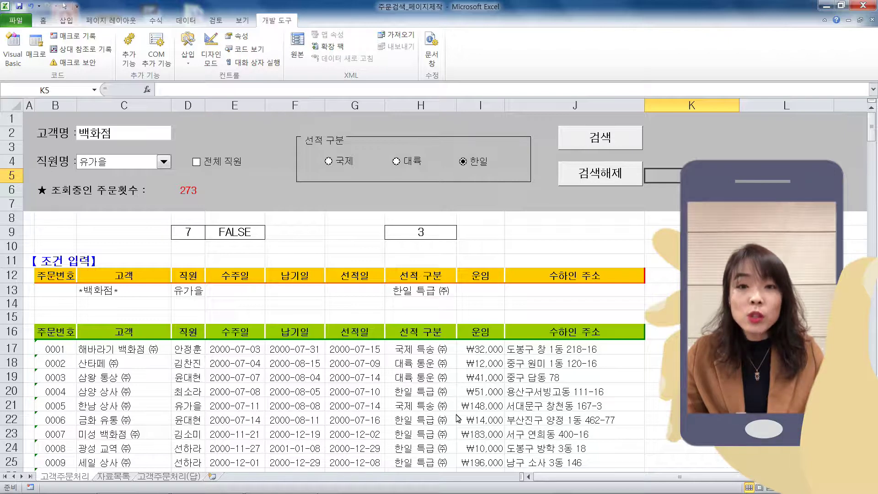
Include all employees (전체 직원), choose 국제 as the 선적 구분, and filter the orders with the 검색 button
{"action": "left_click", "coordinate": [116, 137]}
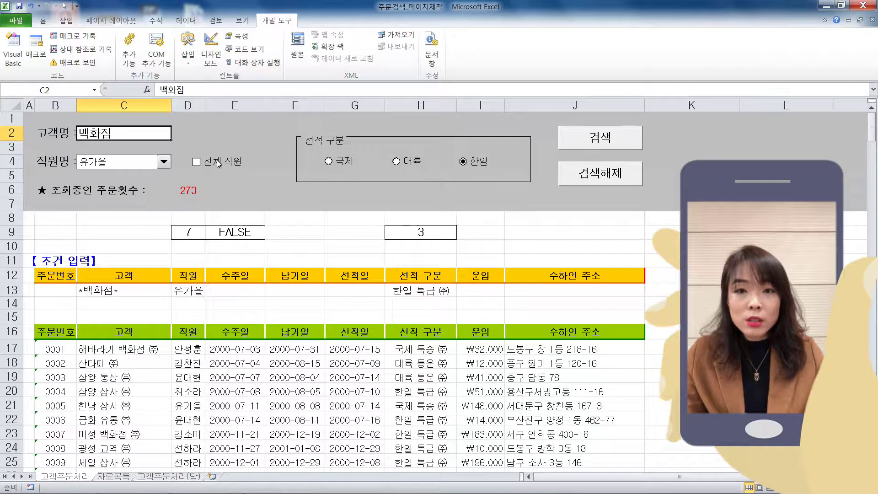
{"action": "left_click", "coordinate": [200, 164]}
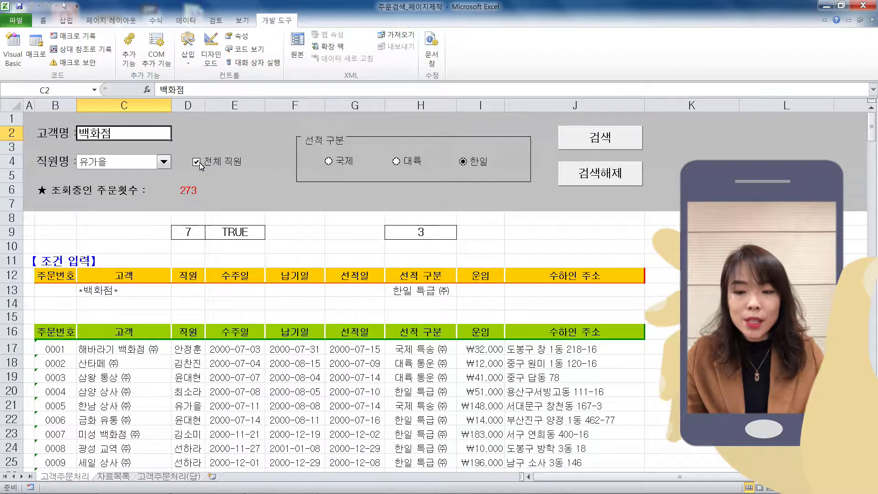
{"action": "left_click", "coordinate": [339, 161]}
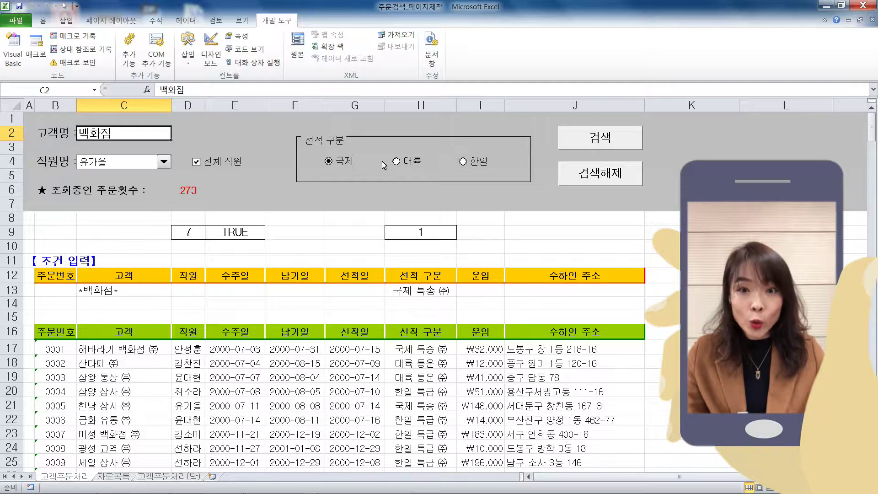
{"action": "left_click", "coordinate": [628, 147]}
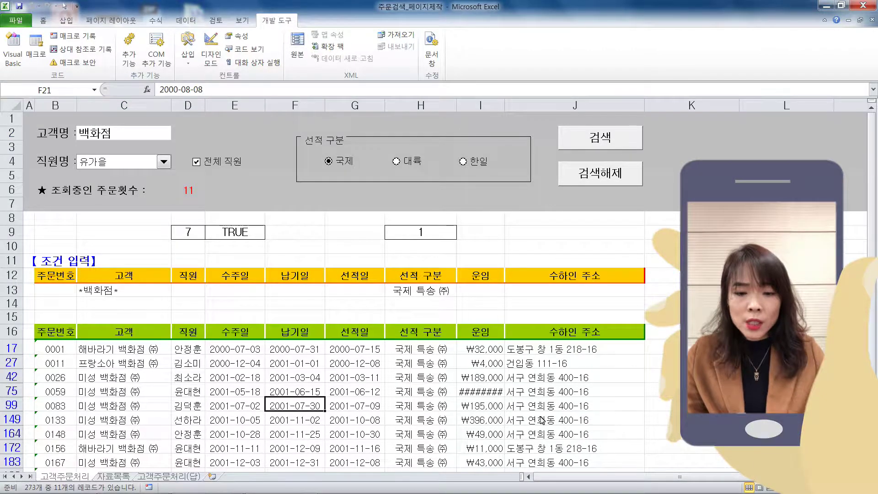
Widen column I (운임) so its amounts fit, and look through the filtered order list
{"action": "left_click_drag", "start_coordinate": [505, 105], "coordinate": [513, 105]}
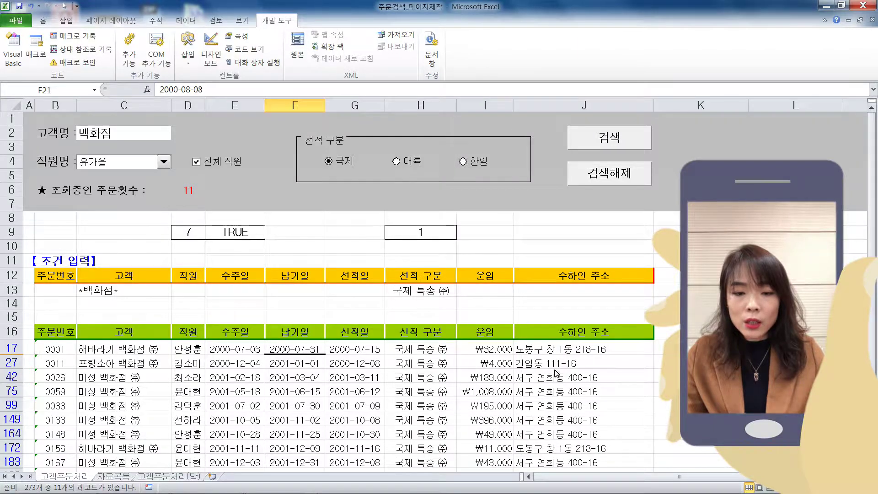
{"action": "scroll", "coordinate": [551, 410], "scroll_direction": "down", "scroll_amount": 3}
{"action": "scroll", "coordinate": [548, 413], "scroll_direction": "up", "scroll_amount": 3}
{"action": "scroll", "coordinate": [551, 413], "scroll_direction": "down", "scroll_amount": 5}
{"action": "scroll", "coordinate": [551, 410], "scroll_direction": "up", "scroll_amount": 5}
{"action": "scroll", "coordinate": [551, 410], "scroll_direction": "down", "scroll_amount": 2}
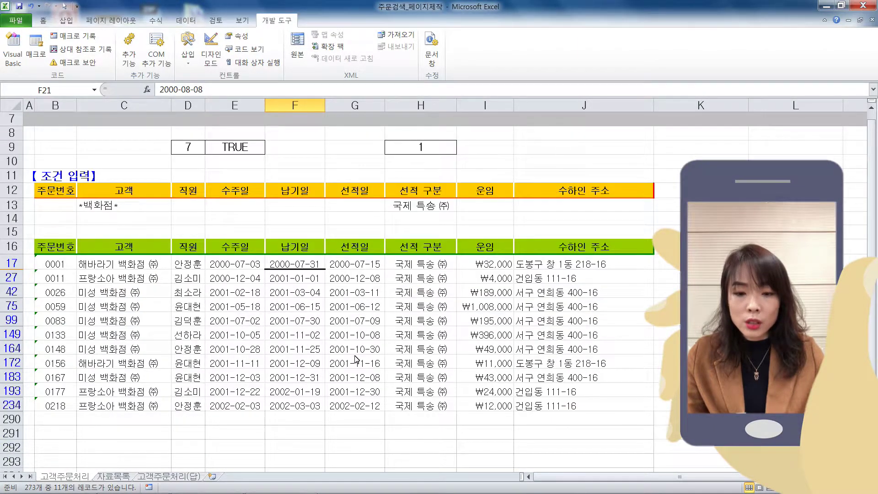
{"action": "scroll", "coordinate": [261, 350], "scroll_direction": "up", "scroll_amount": 1}
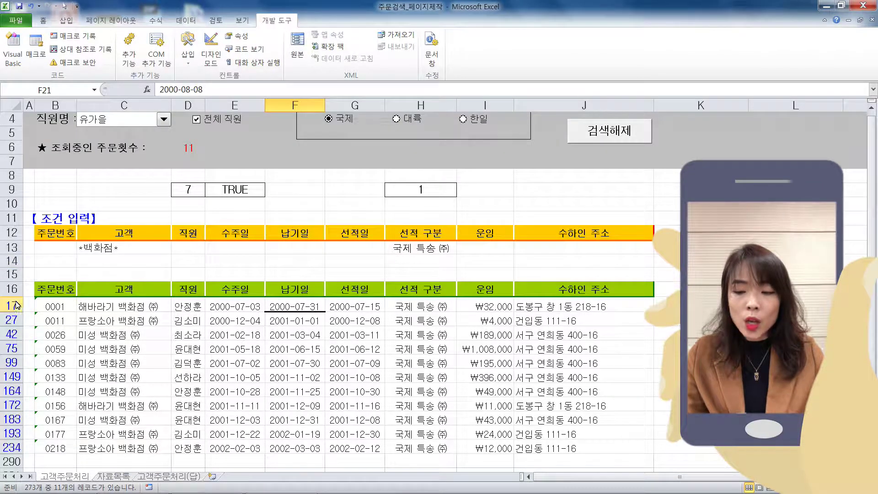
Clear the order filter with the 검색해제 button, check the order-count cell D6, and look through the full order list
{"action": "scroll", "coordinate": [224, 356], "scroll_direction": "up", "scroll_amount": 1}
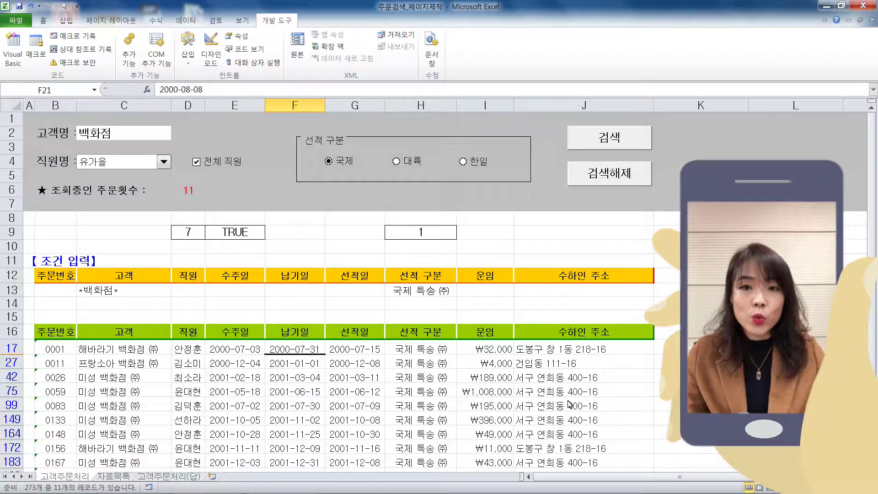
{"action": "left_click", "coordinate": [616, 183]}
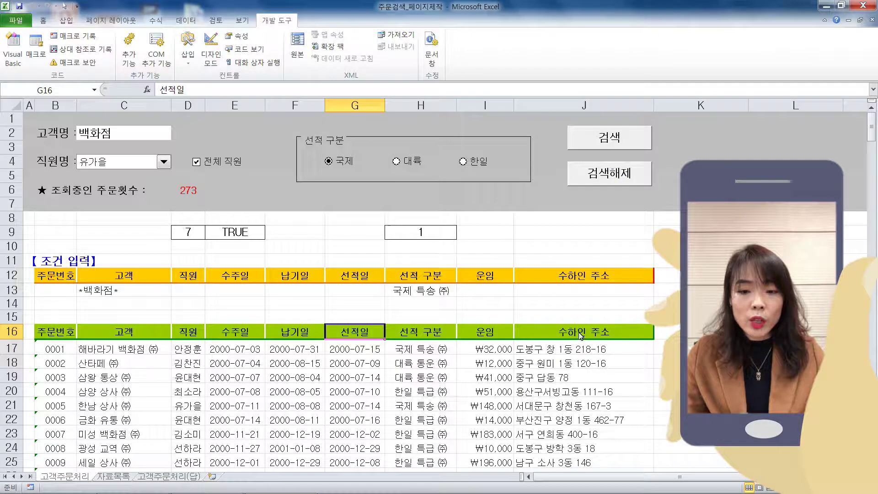
{"action": "left_click", "coordinate": [192, 190]}
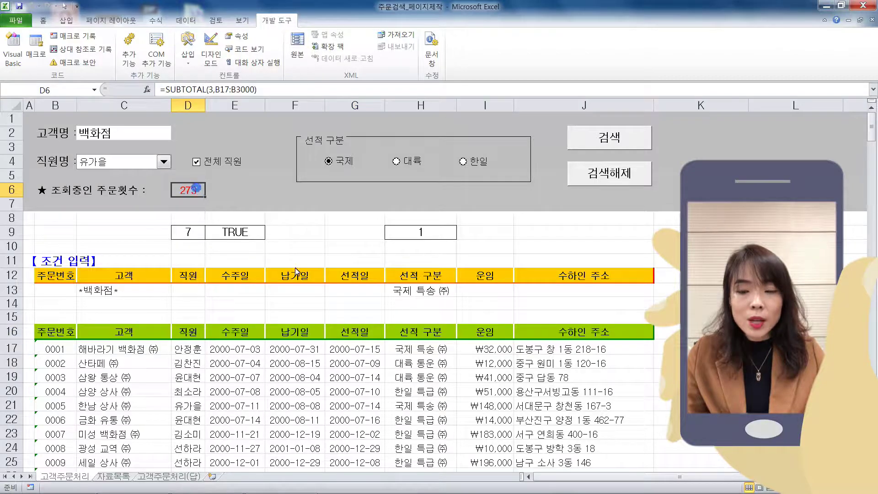
{"action": "scroll", "coordinate": [393, 378], "scroll_direction": "down", "scroll_amount": 11}
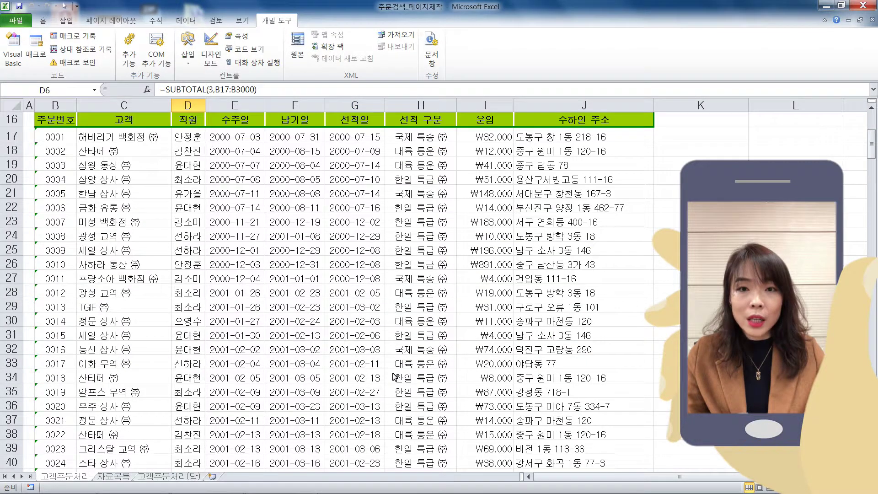
{"action": "scroll", "coordinate": [394, 378], "scroll_direction": "up", "scroll_amount": 11}
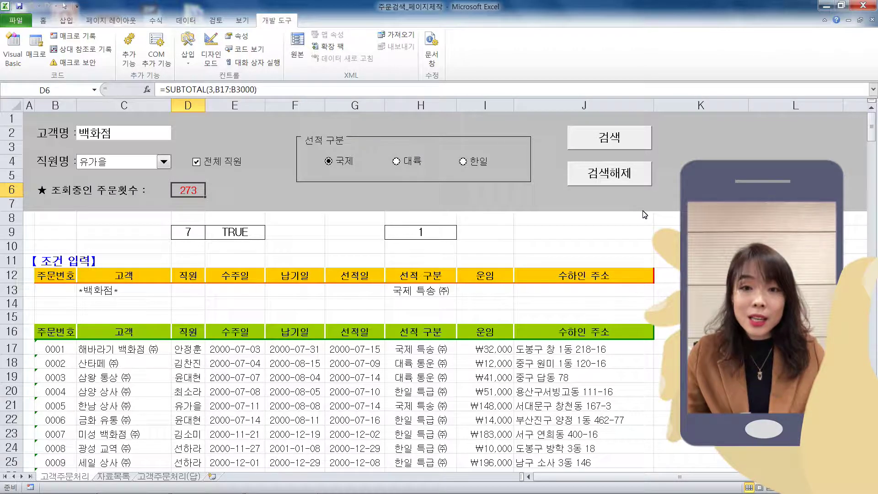
{"action": "left_click", "coordinate": [676, 190]}
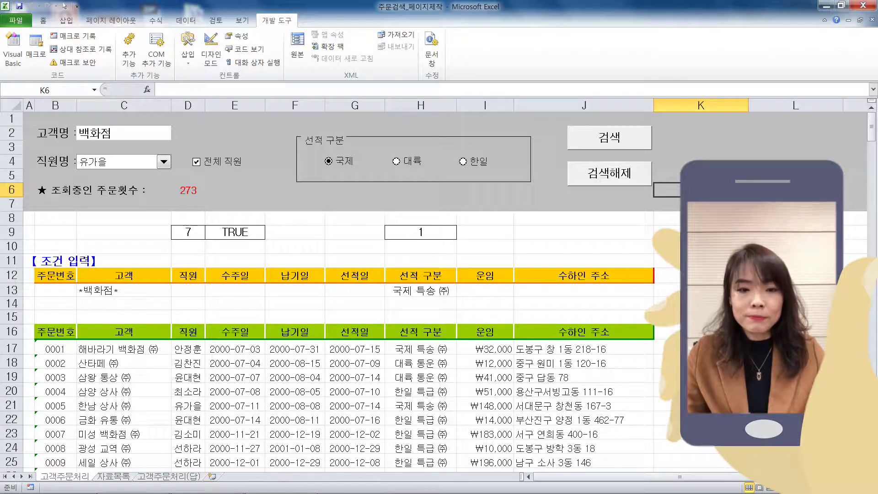
{"action": "left_click", "coordinate": [704, 163]}
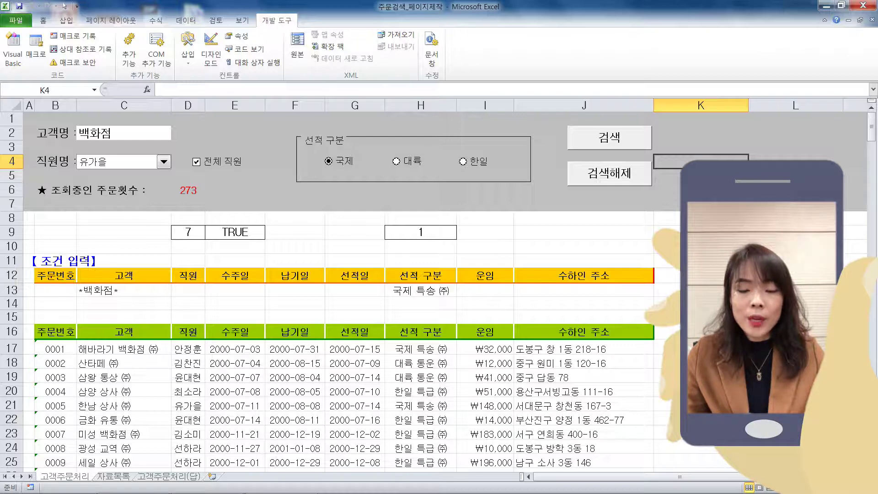
{"action": "key", "text": "Down"}
{"action": "key", "text": "Down"}
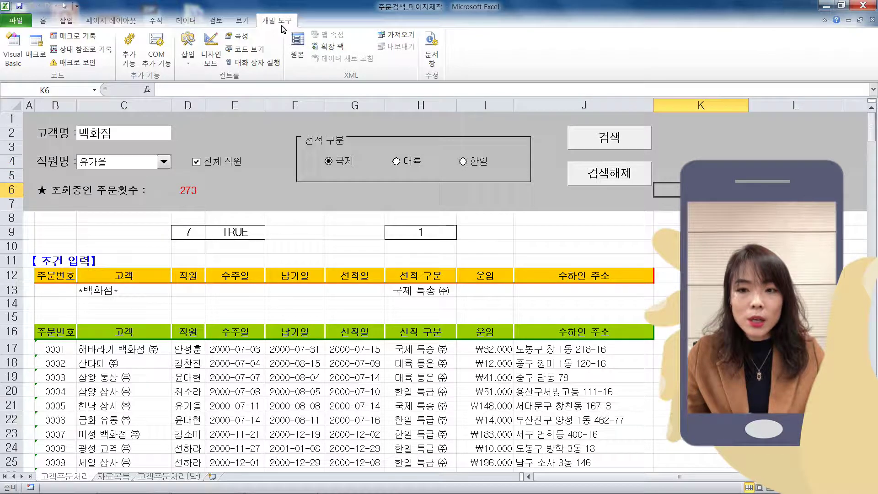
Open the 검색 macro's code for editing and move the Module1 code window slightly to the right
{"action": "left_click", "coordinate": [34, 58]}
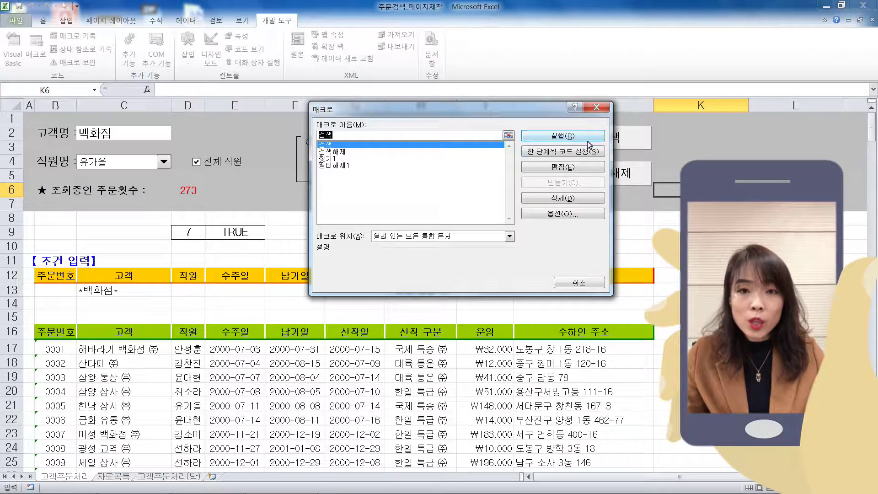
{"action": "left_click", "coordinate": [566, 169]}
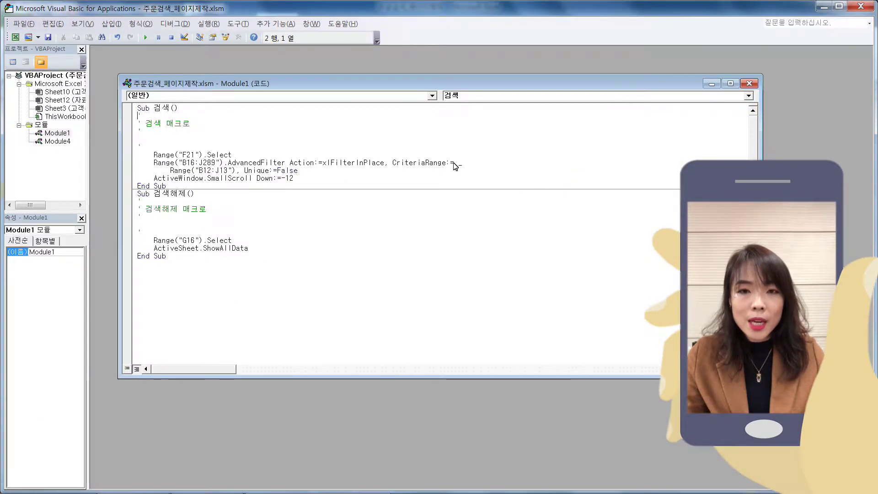
{"action": "left_click_drag", "start_coordinate": [390, 85], "coordinate": [454, 84]}
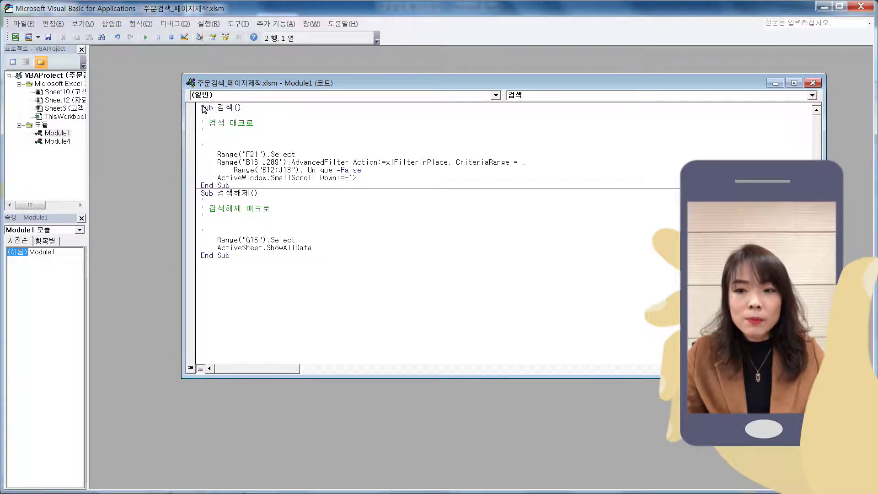
Examine the recorded code of the 검색 and 검색해제 procedures in Module1, from Sub to End Sub
{"action": "left_click_drag", "start_coordinate": [202, 111], "coordinate": [358, 182]}
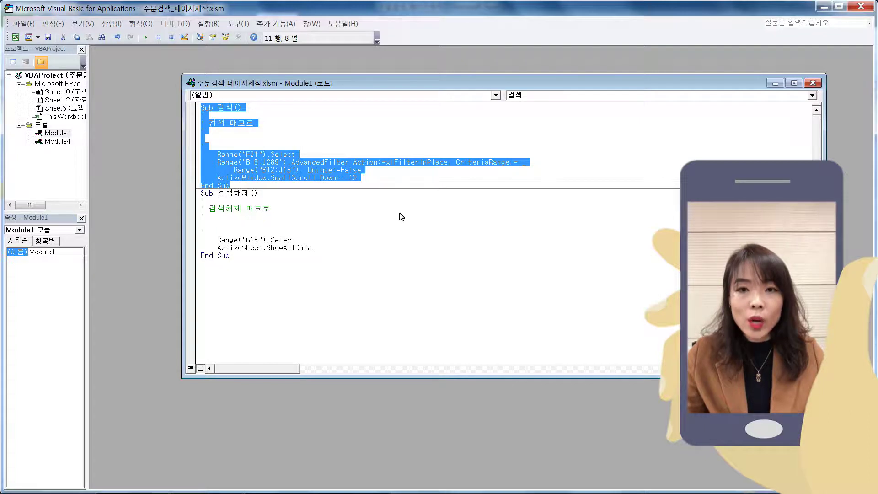
{"action": "left_click", "coordinate": [260, 109]}
{"action": "left_click_drag", "start_coordinate": [218, 107], "coordinate": [252, 190]}
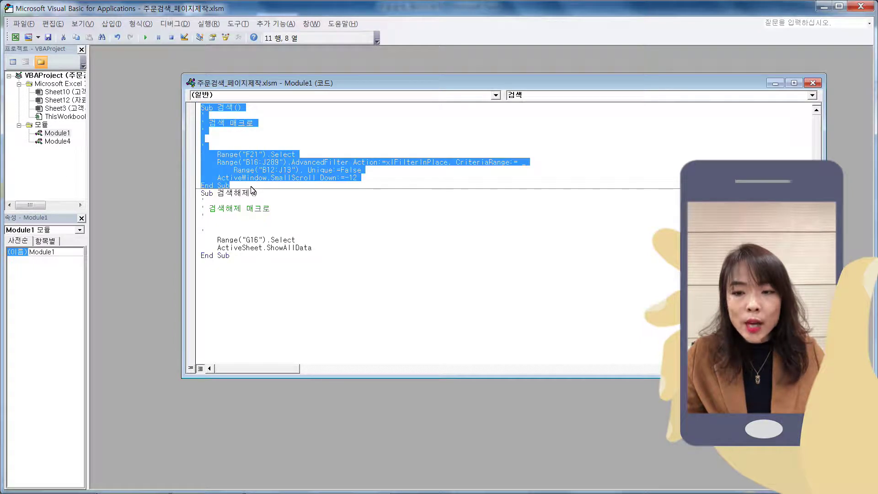
{"action": "left_click", "coordinate": [324, 221]}
{"action": "left_click_drag", "start_coordinate": [201, 193], "coordinate": [284, 265]}
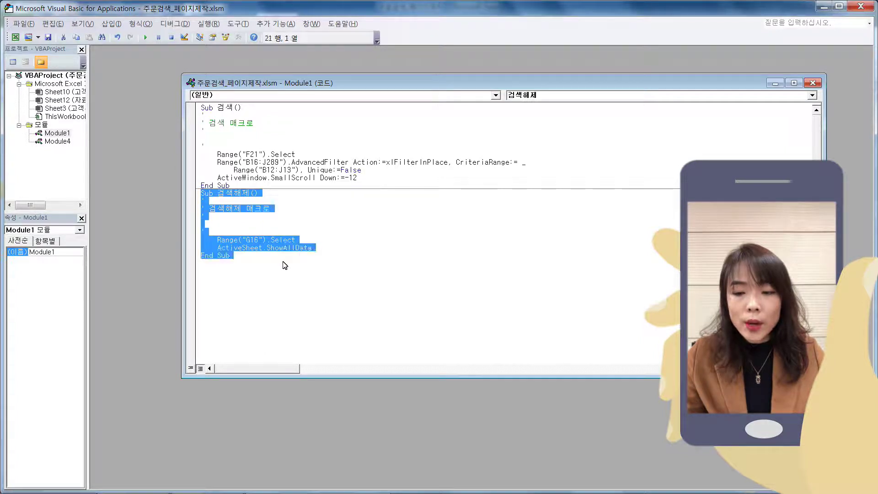
{"action": "left_click", "coordinate": [373, 284]}
{"action": "left_click", "coordinate": [340, 235]}
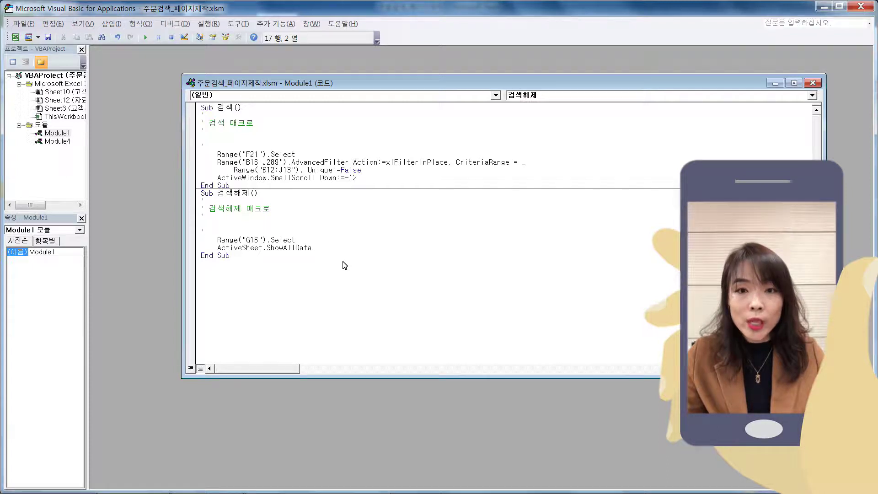
{"action": "left_click", "coordinate": [327, 157]}
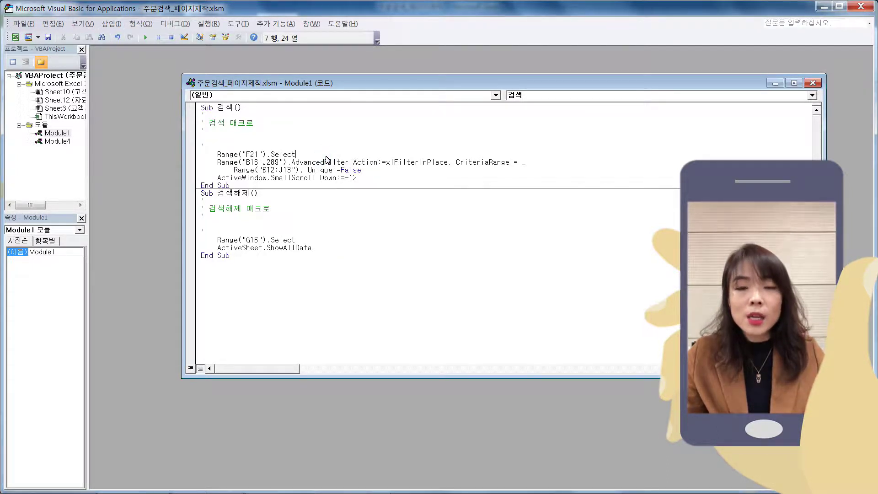
{"action": "left_click", "coordinate": [228, 108]}
{"action": "left_click_drag", "start_coordinate": [200, 107], "coordinate": [256, 187]}
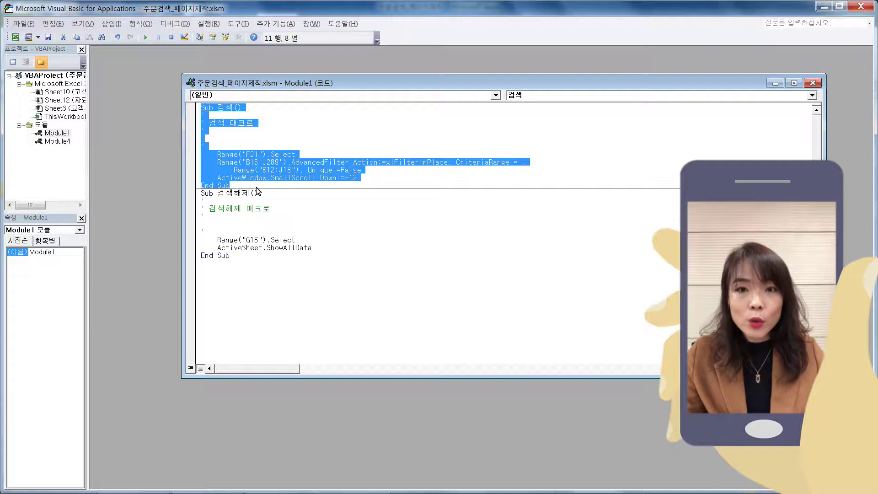
Insert the line msgbox "검색이 완료되었습니다!" before End Sub in the 검색 macro, with blank lines around it
{"action": "left_click", "coordinate": [256, 187]}
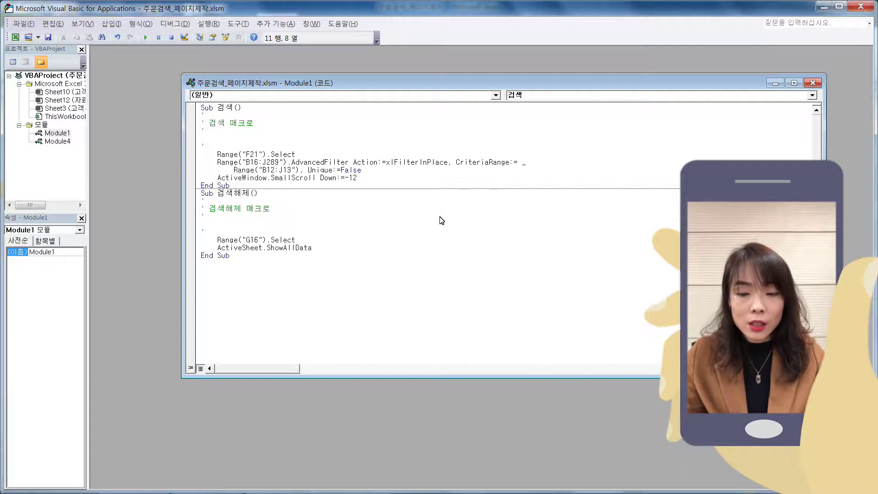
{"action": "key", "text": "Home"}
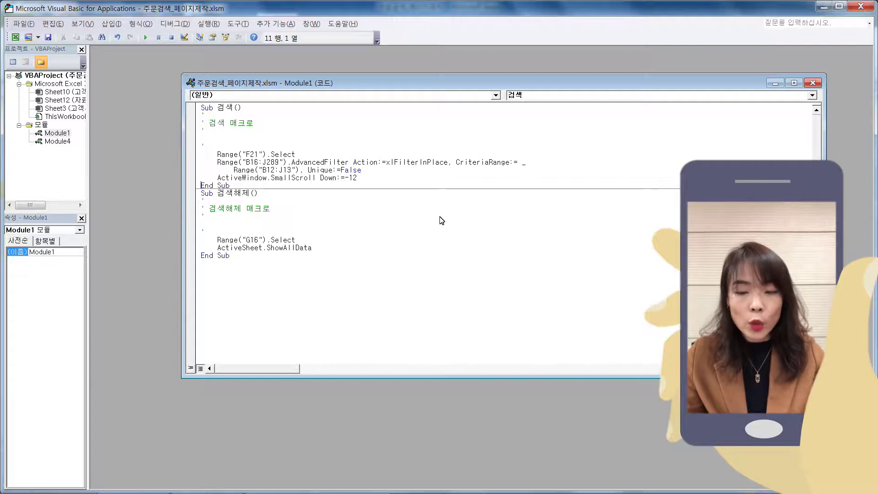
{"action": "key", "text": "Return"}
{"action": "key", "text": "Return"}
{"action": "key", "text": "Return"}
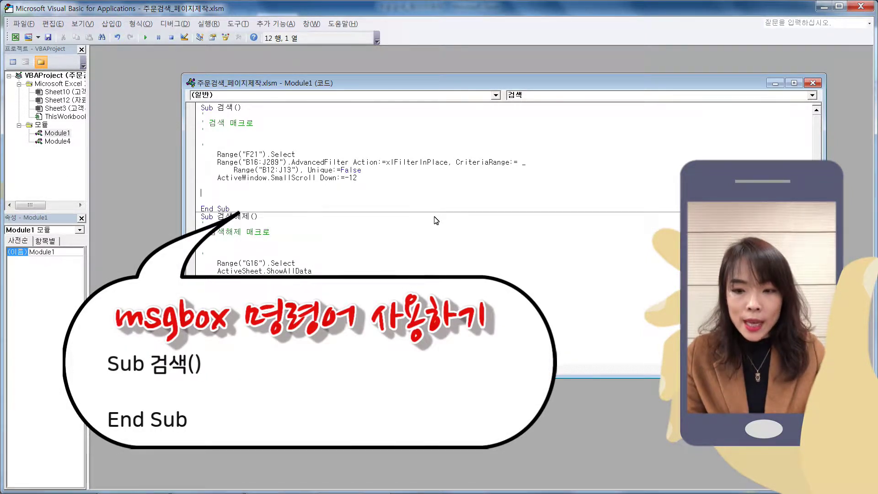
{"action": "type", "text": "msgb"}
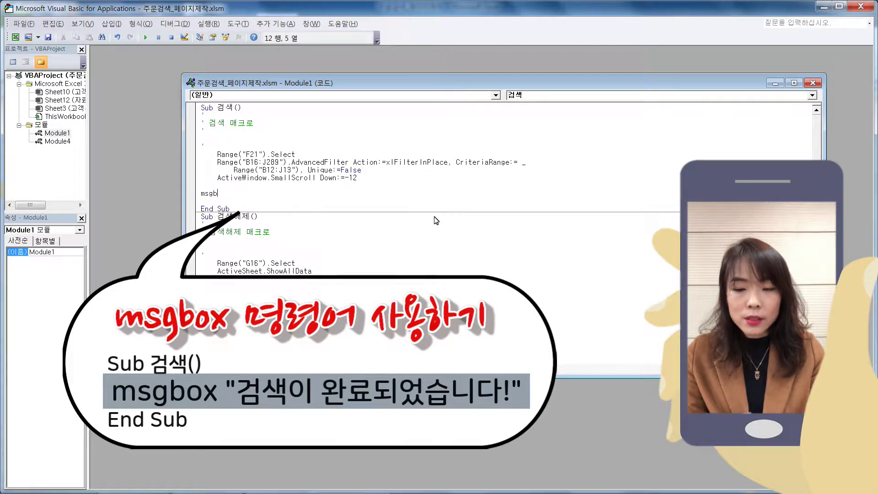
{"action": "type", "text": "ox"}
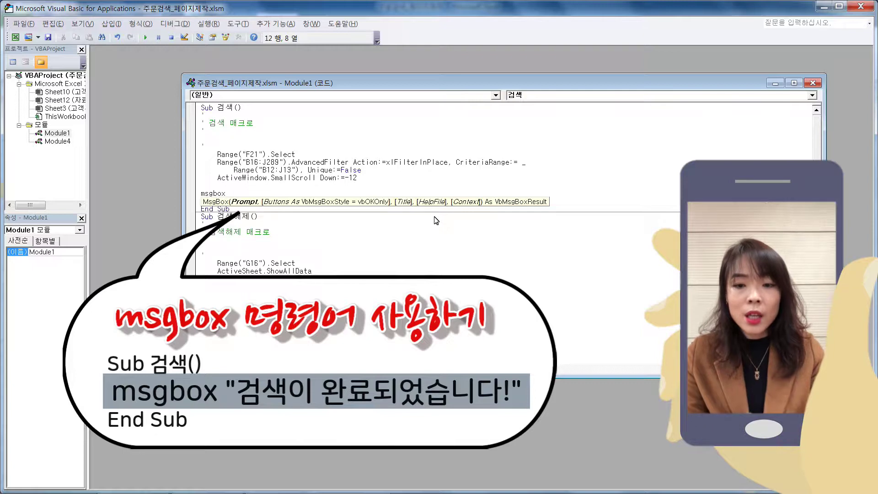
{"action": "type", "text": "\""}
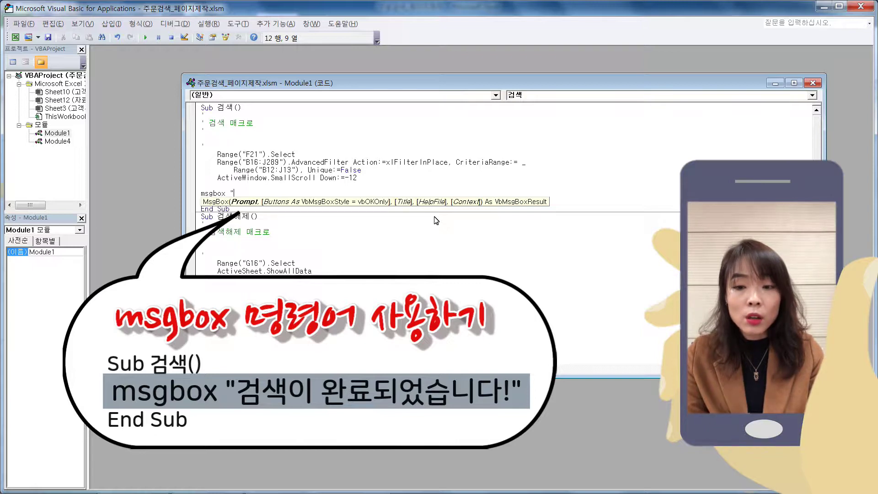
{"action": "type", "text": "검색이 완료되"}
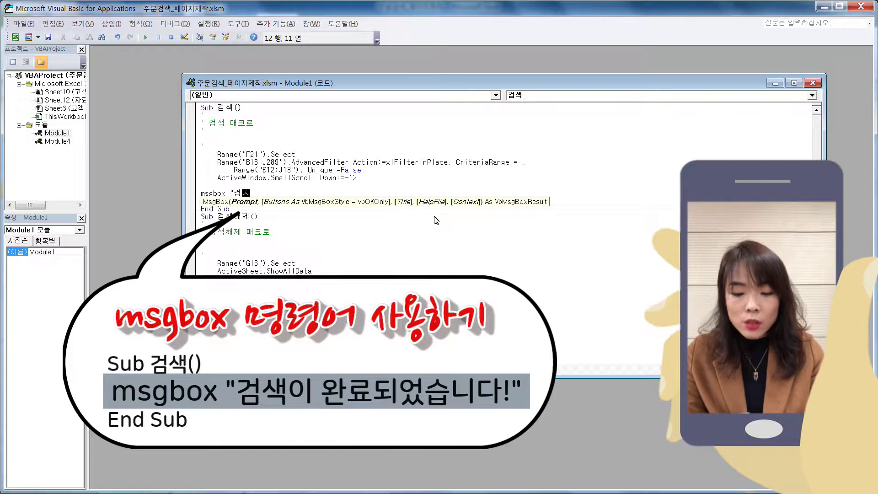
{"action": "type", "text": "었습니다"}
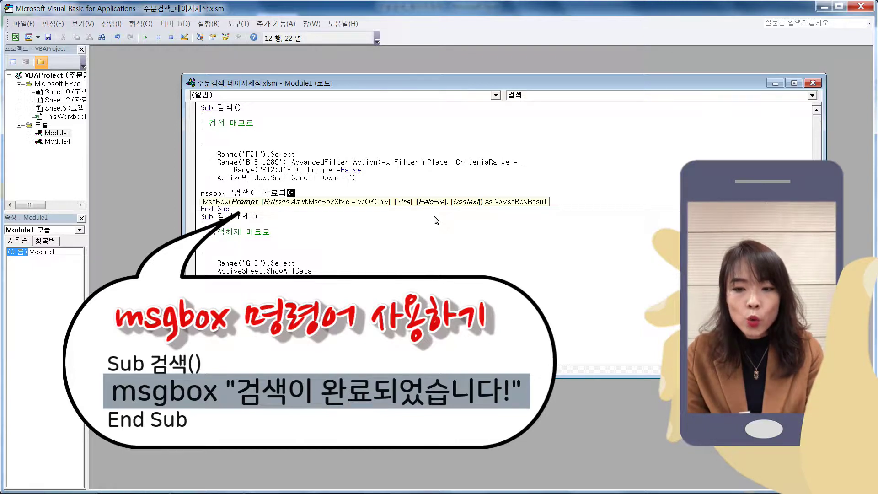
{"action": "type", "text": "!\""}
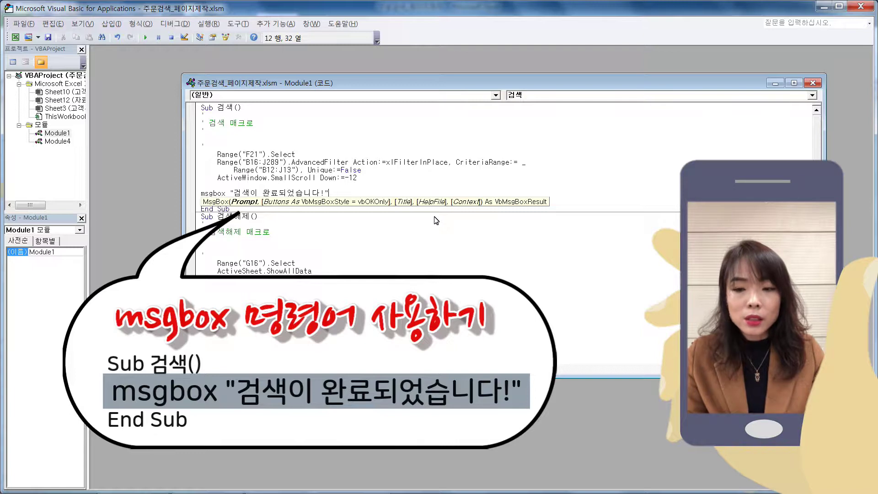
{"action": "key", "text": "Return"}
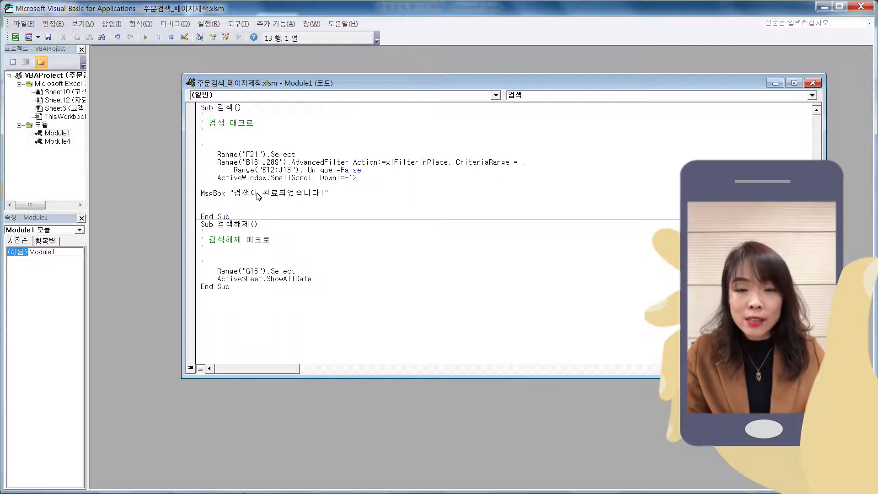
Examine the new MsgBox line in the 검색 macro and locate the 재설정 (Reset) command
{"action": "left_click", "coordinate": [342, 194]}
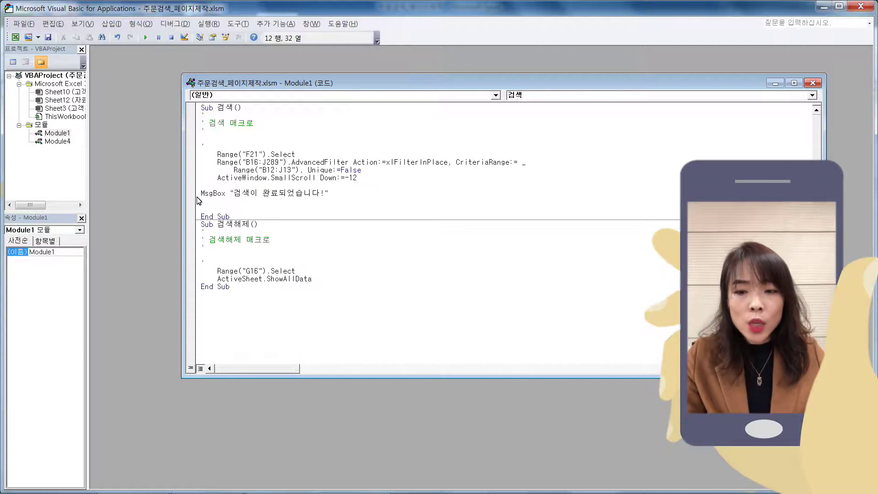
{"action": "left_click", "coordinate": [197, 194]}
{"action": "left_click", "coordinate": [374, 198]}
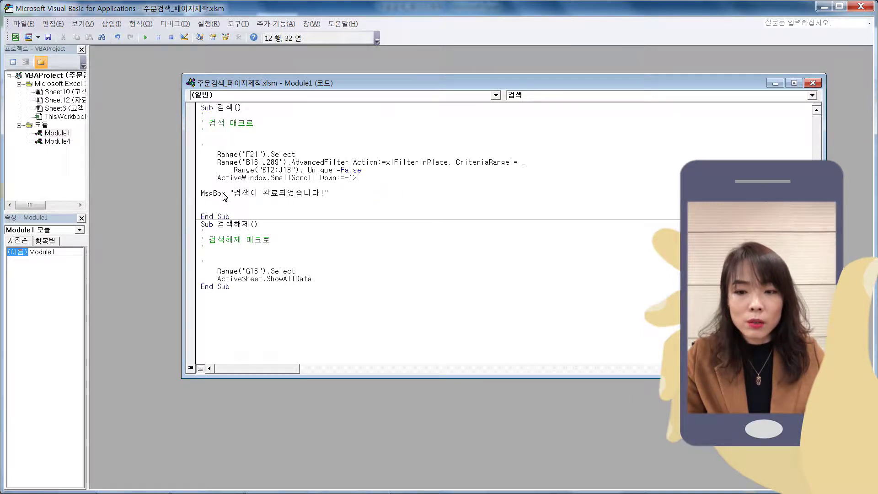
{"action": "left_click_drag", "start_coordinate": [358, 194], "coordinate": [201, 194]}
{"action": "left_click", "coordinate": [346, 195]}
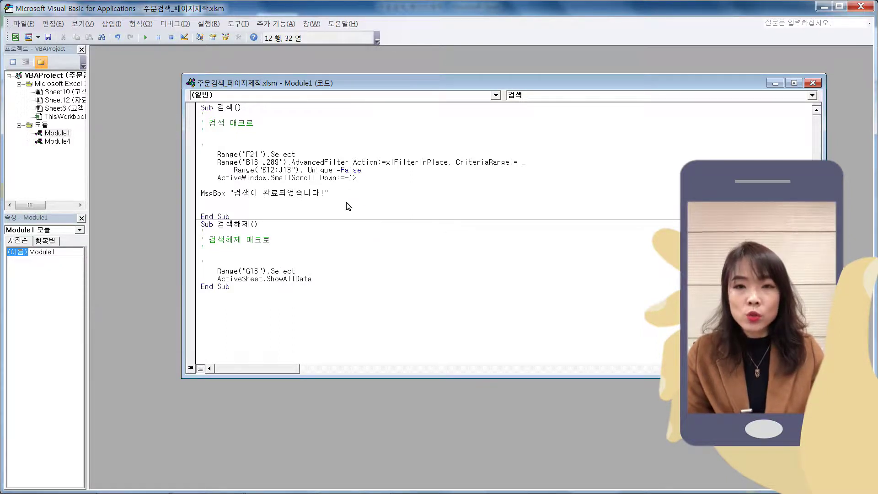
{"action": "left_click", "coordinate": [346, 193]}
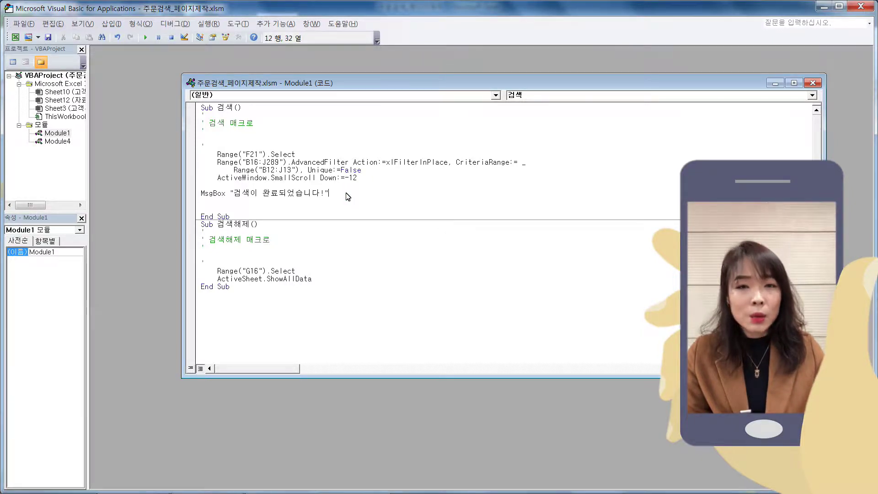
{"action": "left_click", "coordinate": [171, 40]}
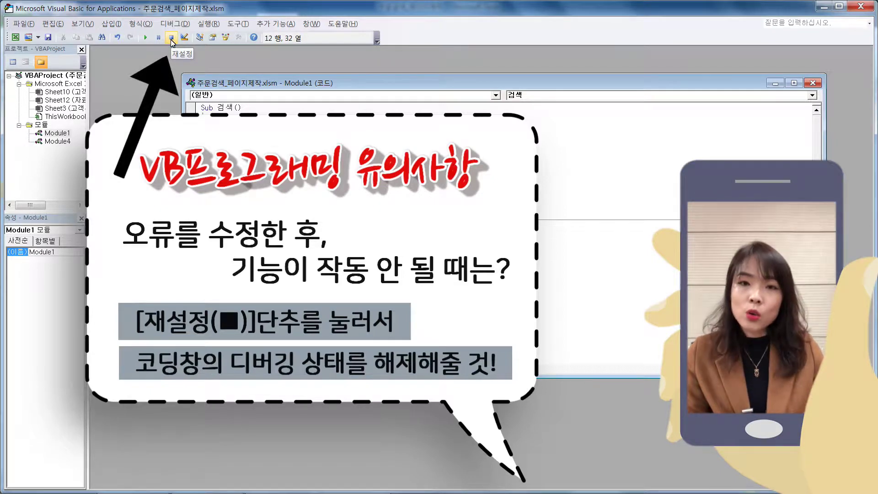
{"action": "left_click_drag", "start_coordinate": [350, 196], "coordinate": [169, 195]}
{"action": "left_click", "coordinate": [375, 202]}
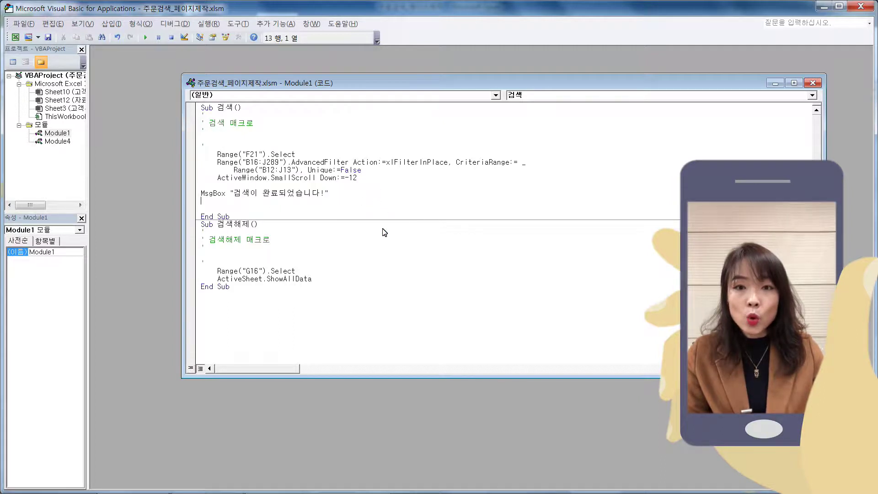
Close the Visual Basic editor and select an empty cell beside the condition table on the order sheet
{"action": "left_click", "coordinate": [861, 9]}
{"action": "left_click", "coordinate": [795, 260]}
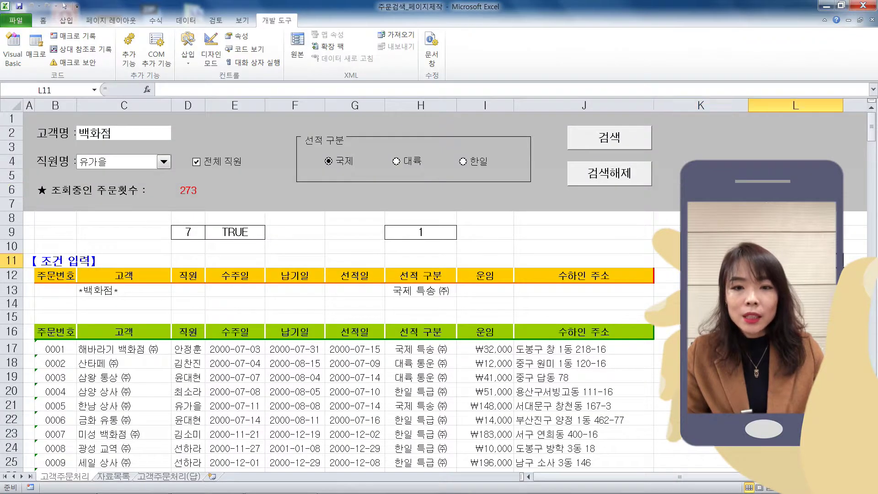
{"action": "left_click", "coordinate": [700, 246]}
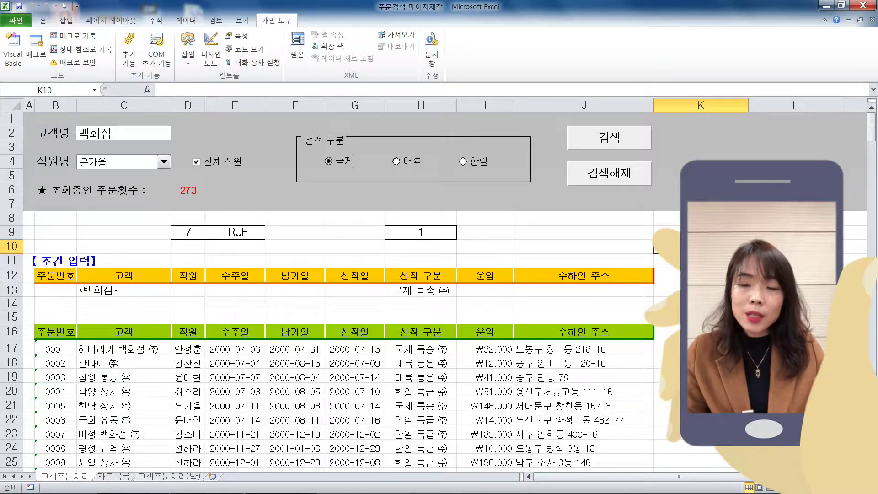
Test the 검색 macro with its completion message for 백화점 orders, and restore the full list with the 검색해제 macro
{"action": "left_click", "coordinate": [670, 218]}
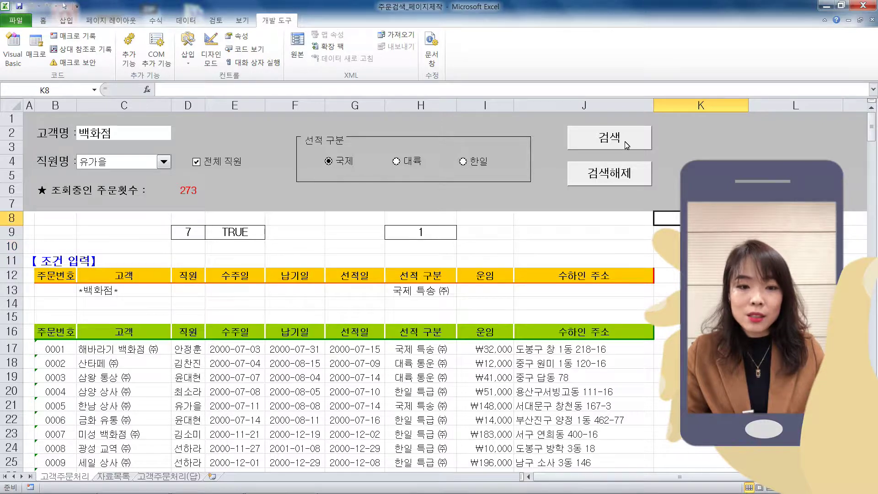
{"action": "left_click", "coordinate": [626, 145]}
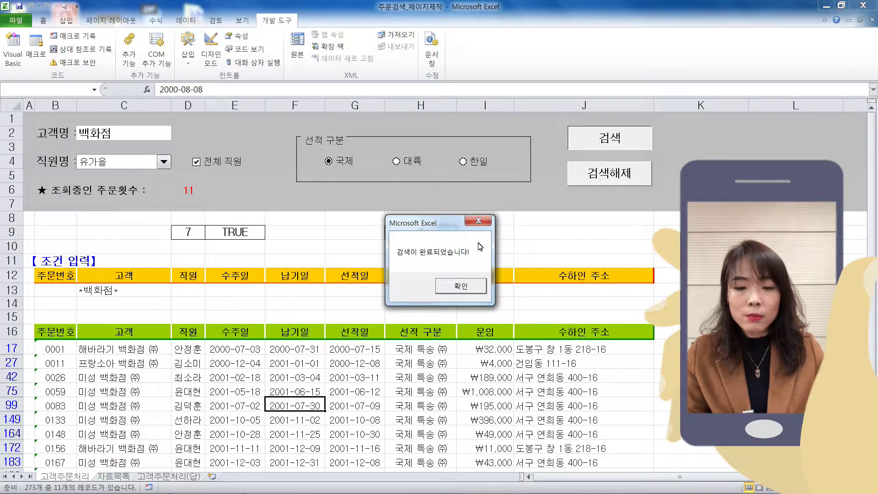
{"action": "left_click", "coordinate": [480, 291]}
{"action": "left_click", "coordinate": [511, 387]}
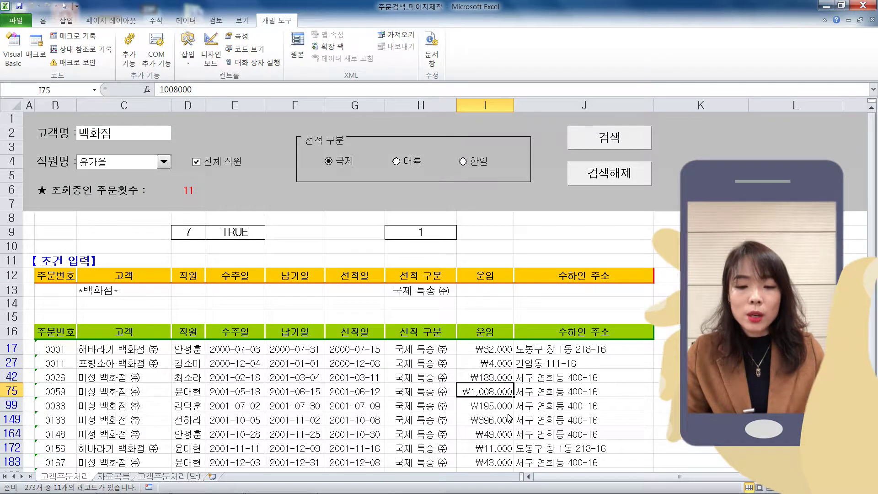
{"action": "left_click", "coordinate": [642, 179]}
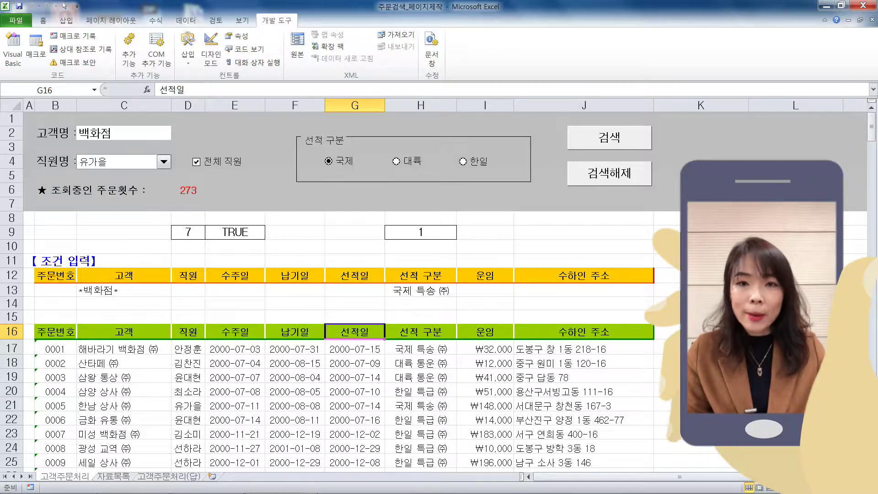
{"action": "left_click", "coordinate": [668, 232]}
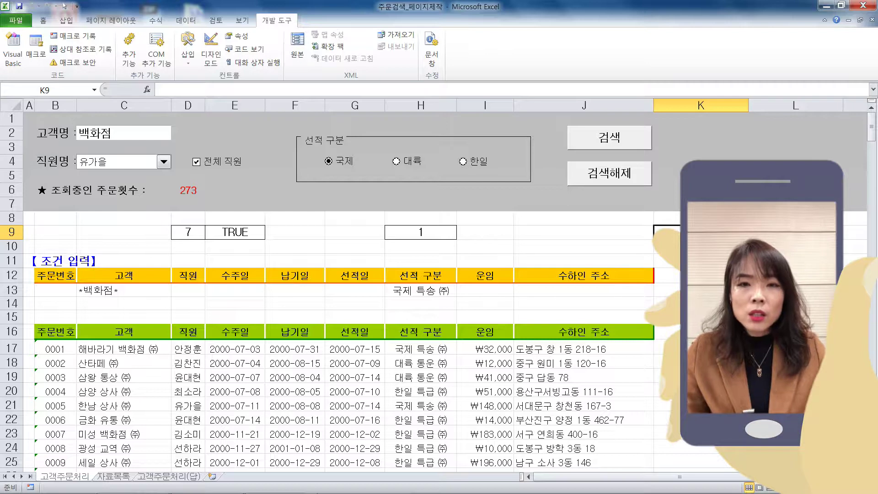
Examine the form controls' linked cells in row 9 and the 고객 and 선적 구분 criteria in row 13
{"action": "left_click", "coordinate": [508, 200]}
{"action": "left_click", "coordinate": [334, 201]}
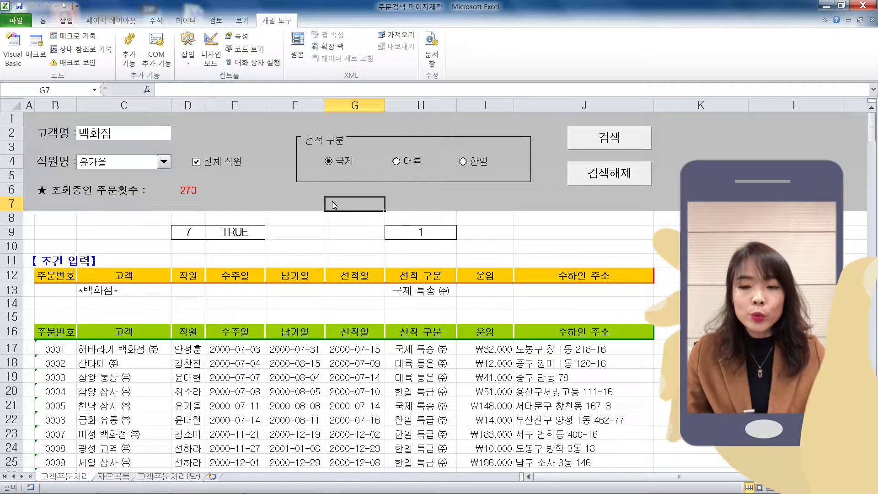
{"action": "left_click", "coordinate": [235, 233]}
{"action": "left_click", "coordinate": [443, 237]}
{"action": "left_click", "coordinate": [389, 292]}
{"action": "key", "text": "Left"}
{"action": "key", "text": "Left"}
{"action": "key", "text": "Left"}
{"action": "key", "text": "Left"}
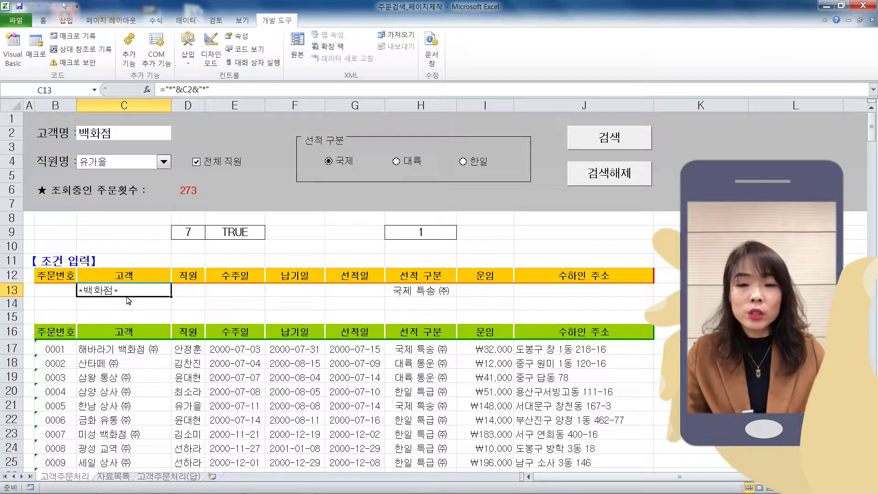
{"action": "left_click", "coordinate": [194, 233]}
{"action": "left_click", "coordinate": [241, 235]}
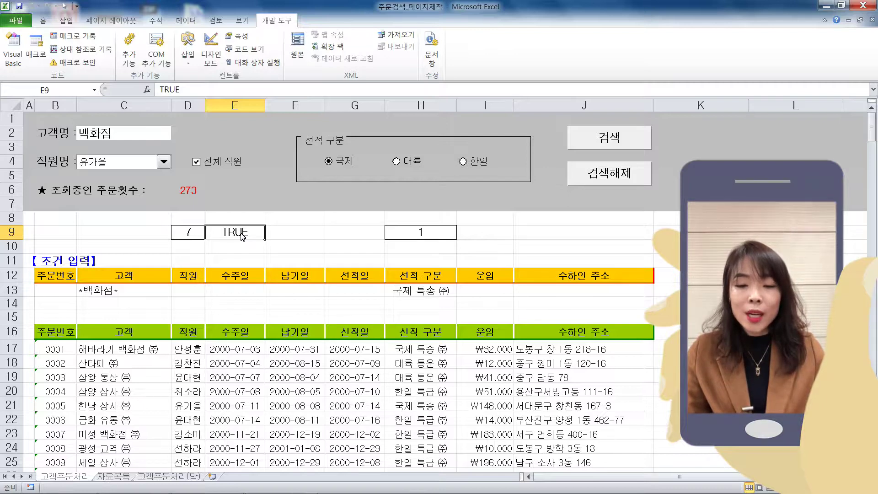
{"action": "left_click", "coordinate": [317, 237]}
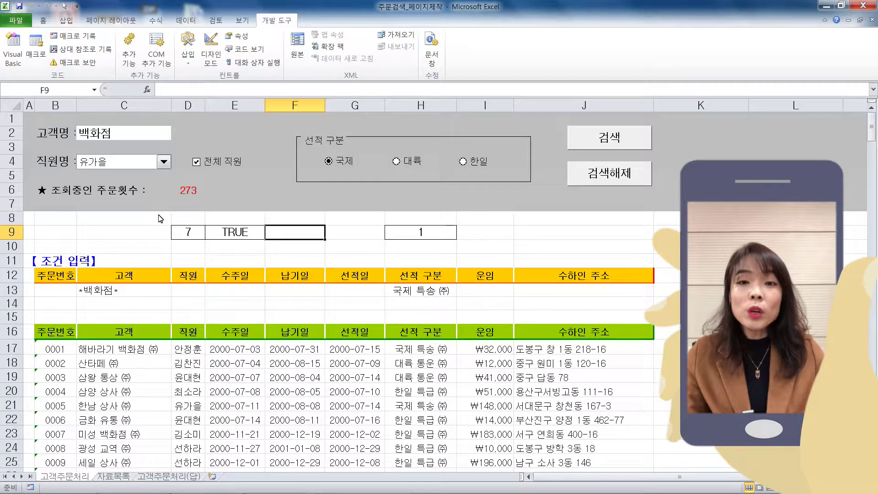
Hide rows 8 through 14, which hold the linked cells and the 조건 입력 table
{"action": "left_click_drag", "start_coordinate": [16, 220], "coordinate": [16, 307]}
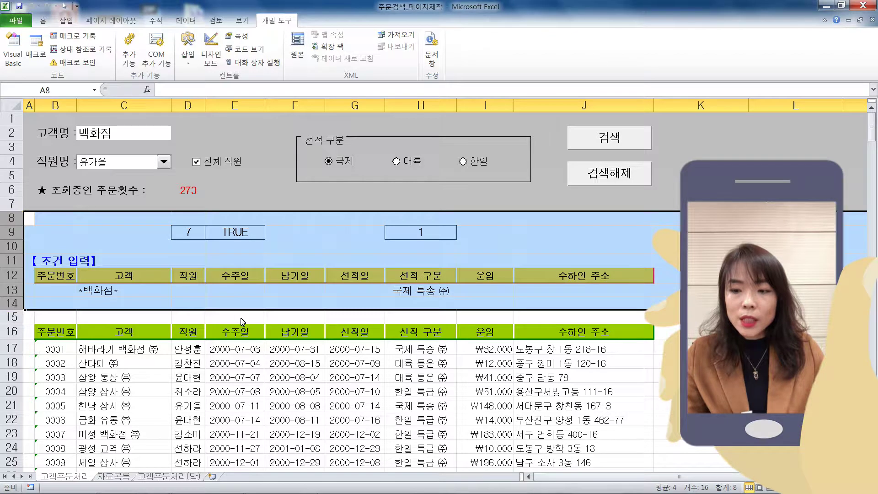
{"action": "right_click", "coordinate": [12, 252]}
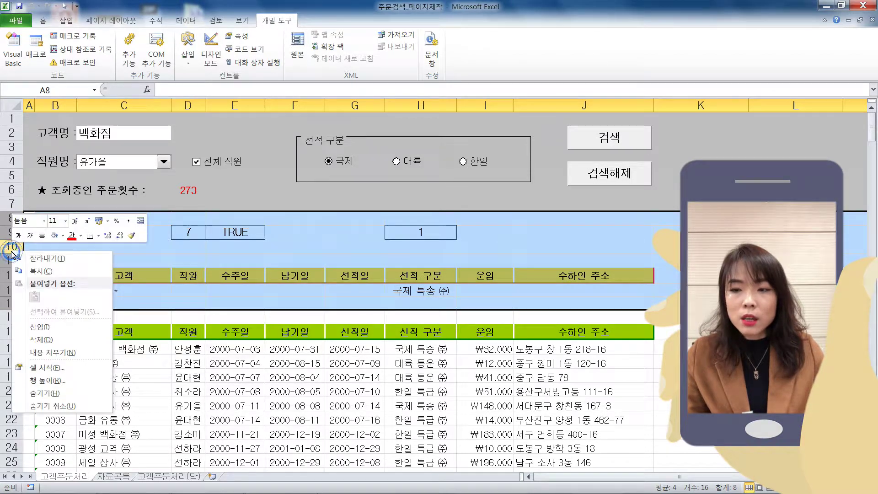
{"action": "left_click", "coordinate": [48, 393]}
{"action": "left_click", "coordinate": [796, 293]}
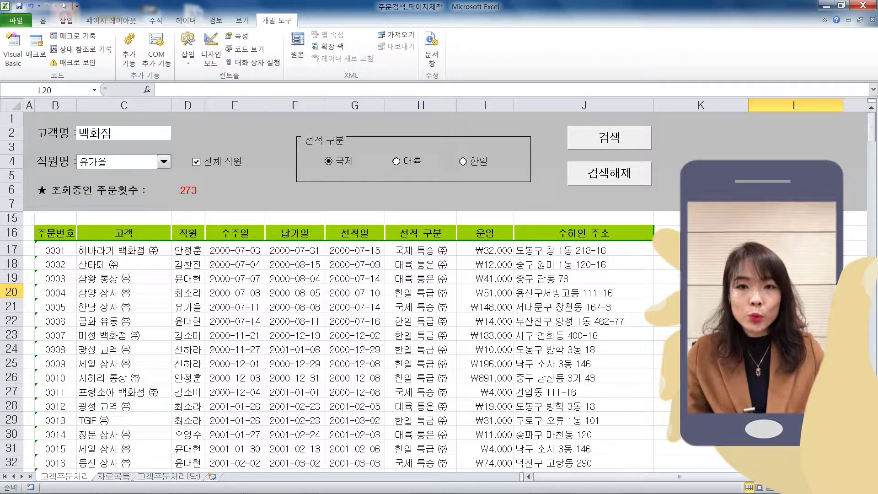
Freeze the panes at cell A17 so the search form and the order table's header row stay fixed
{"action": "scroll", "coordinate": [320, 320], "scroll_direction": "down", "scroll_amount": 6}
{"action": "scroll", "coordinate": [320, 320], "scroll_direction": "up", "scroll_amount": 6}
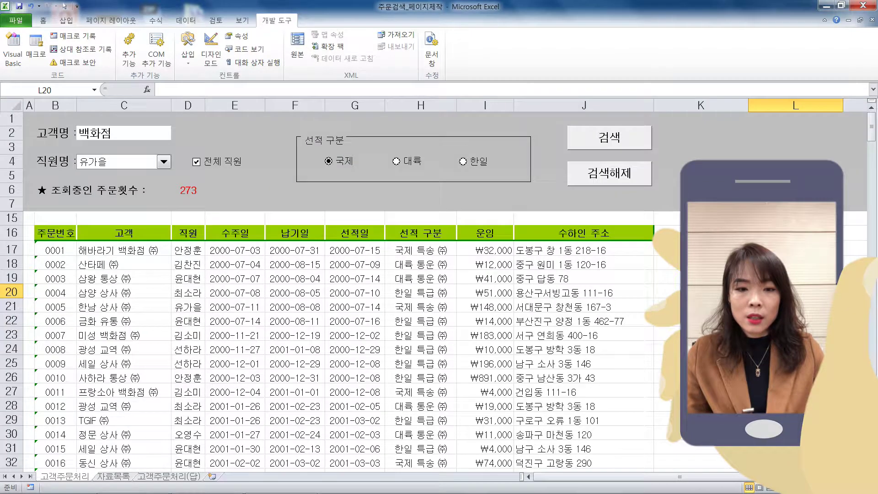
{"action": "scroll", "coordinate": [320, 320], "scroll_direction": "down", "scroll_amount": 6}
{"action": "scroll", "coordinate": [320, 320], "scroll_direction": "up", "scroll_amount": 6}
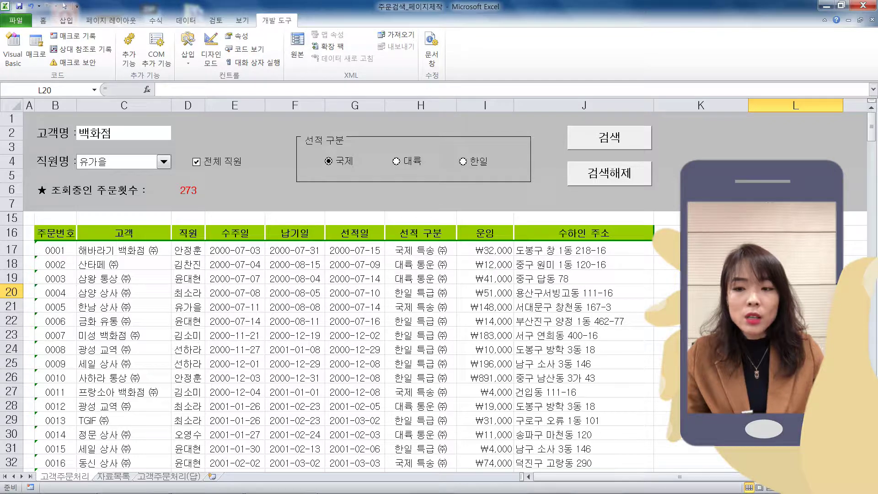
{"action": "scroll", "coordinate": [549, 324], "scroll_direction": "down", "scroll_amount": 7}
{"action": "scroll", "coordinate": [549, 325], "scroll_direction": "up", "scroll_amount": 7}
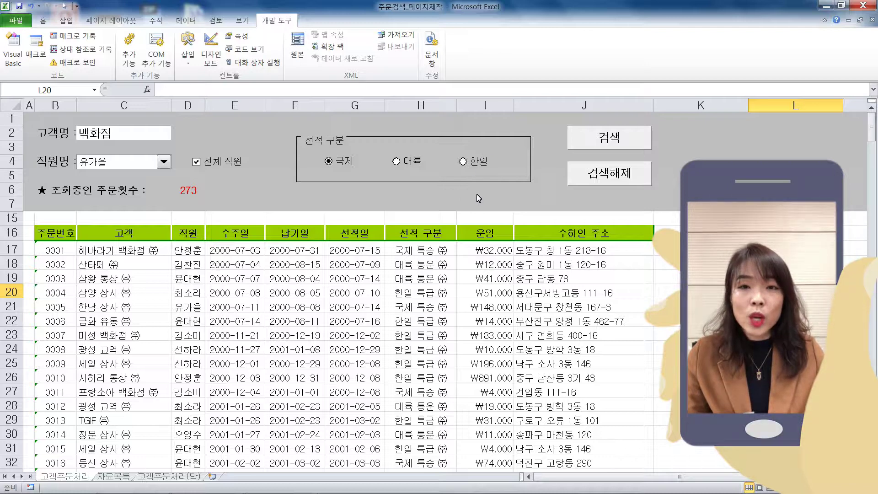
{"action": "left_click", "coordinate": [30, 249]}
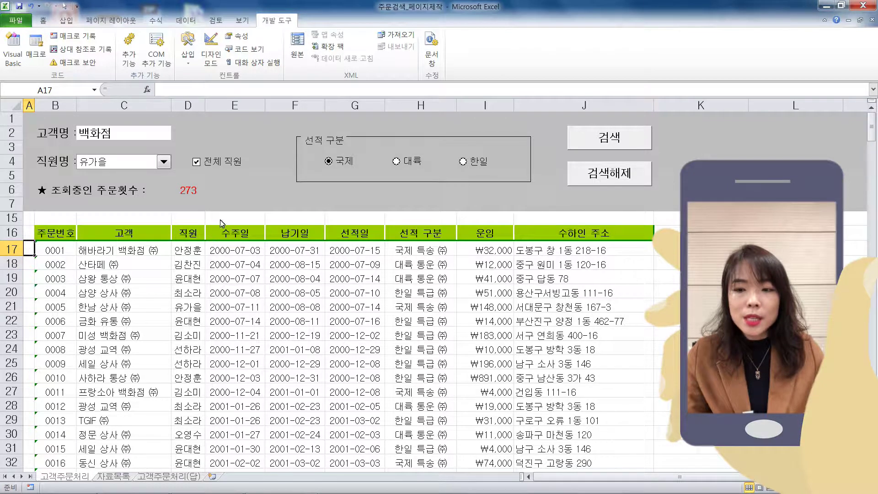
{"action": "left_click", "coordinate": [241, 20]}
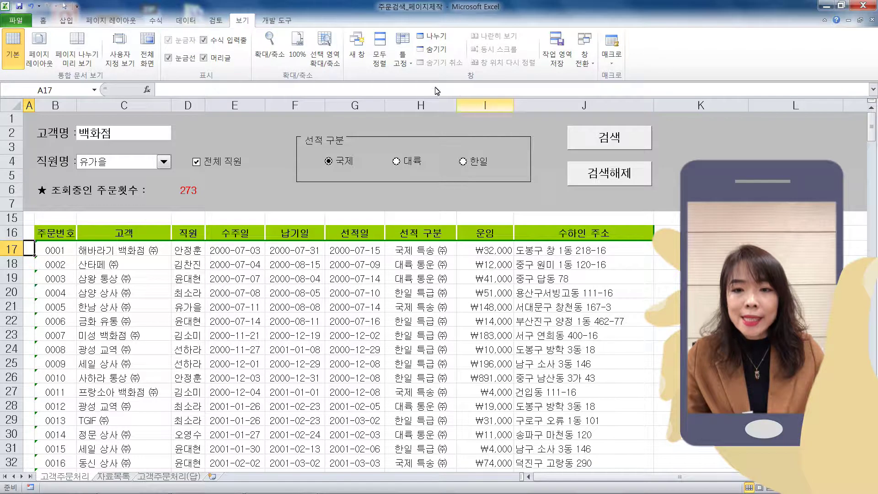
{"action": "left_click", "coordinate": [402, 51]}
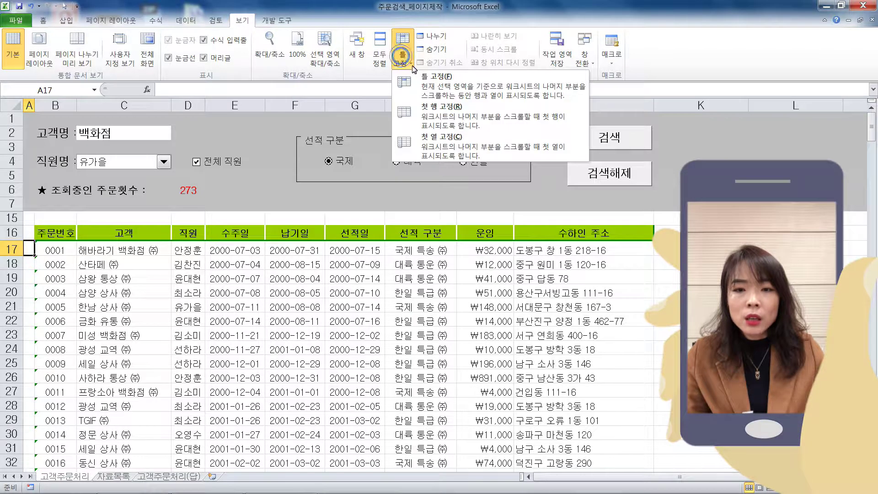
{"action": "left_click", "coordinate": [448, 85]}
Scroll through the order list to check how the frozen search form and header row behave
{"action": "scroll", "coordinate": [590, 365], "scroll_direction": "down", "scroll_amount": 11}
{"action": "scroll", "coordinate": [590, 365], "scroll_direction": "down", "scroll_amount": 16}
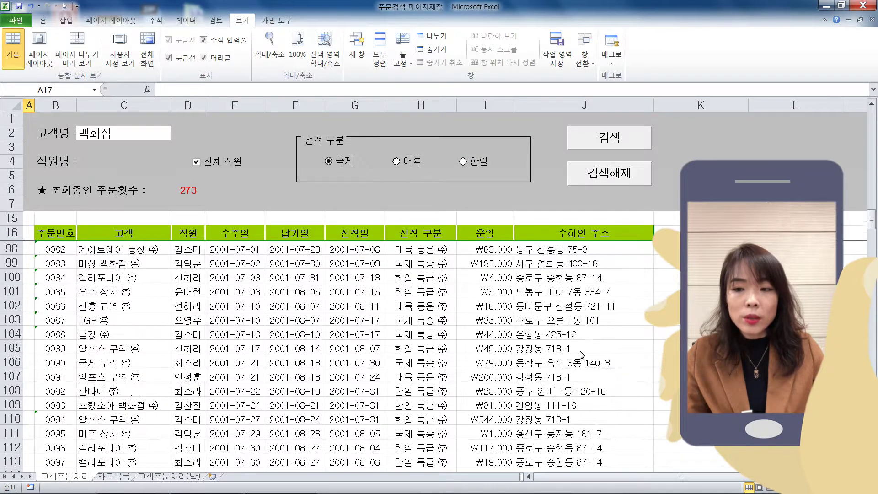
{"action": "scroll", "coordinate": [581, 355], "scroll_direction": "up", "scroll_amount": 20}
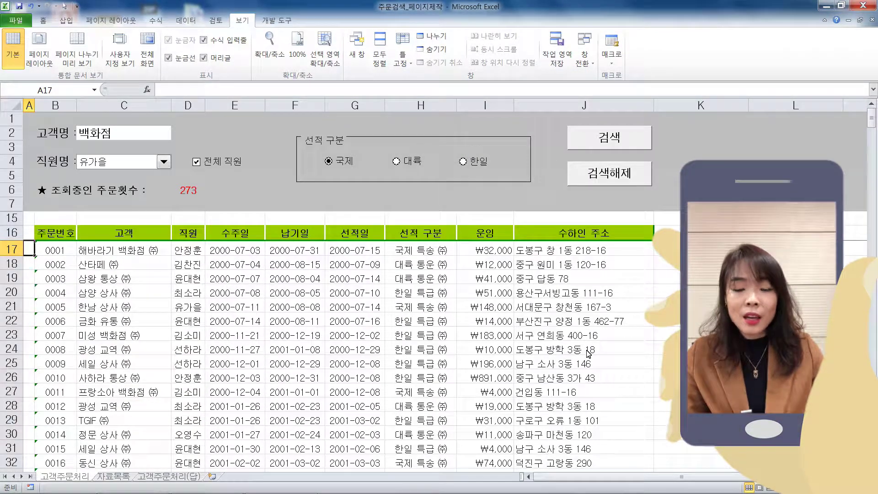
{"action": "scroll", "coordinate": [588, 351], "scroll_direction": "down", "scroll_amount": 5}
{"action": "scroll", "coordinate": [585, 347], "scroll_direction": "up", "scroll_amount": 5}
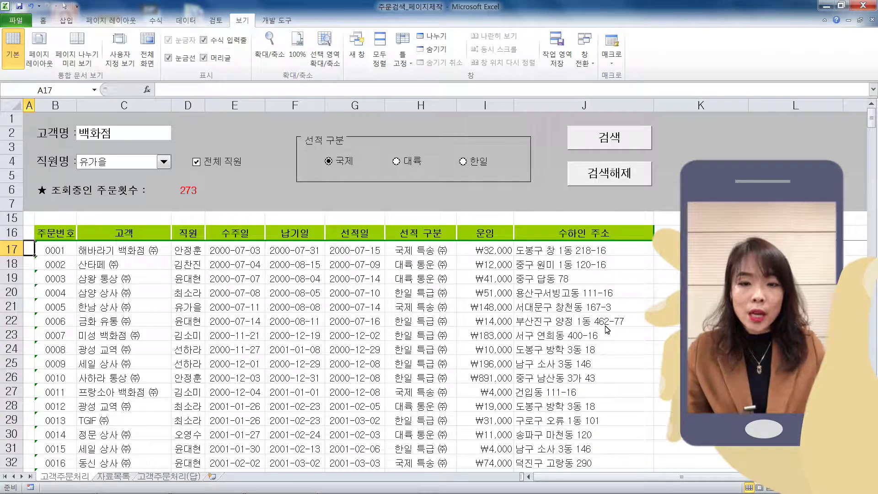
{"action": "scroll", "coordinate": [606, 330], "scroll_direction": "down", "scroll_amount": 6}
{"action": "scroll", "coordinate": [599, 328], "scroll_direction": "up", "scroll_amount": 6}
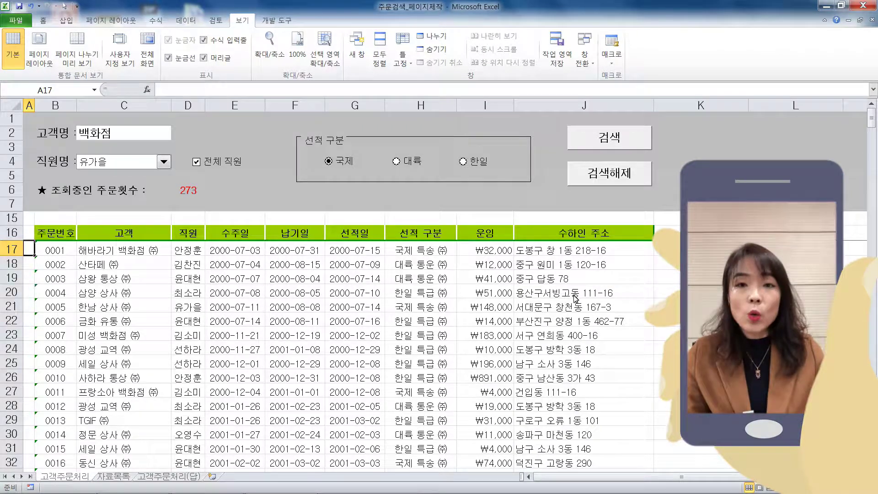
Test the 검색 macro on the sheet with hidden rows and frozen panes, and clear the filter with 검색해제
{"action": "left_click", "coordinate": [700, 175]}
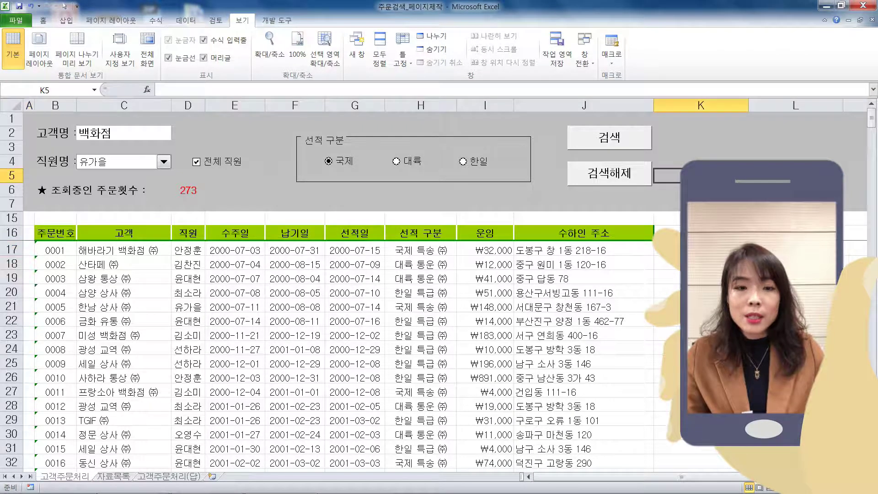
{"action": "left_click", "coordinate": [639, 141]}
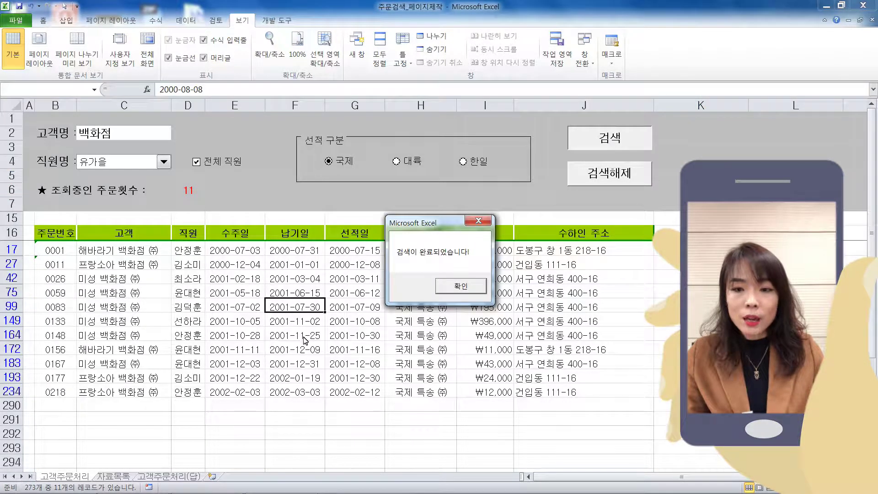
{"action": "left_click", "coordinate": [480, 288]}
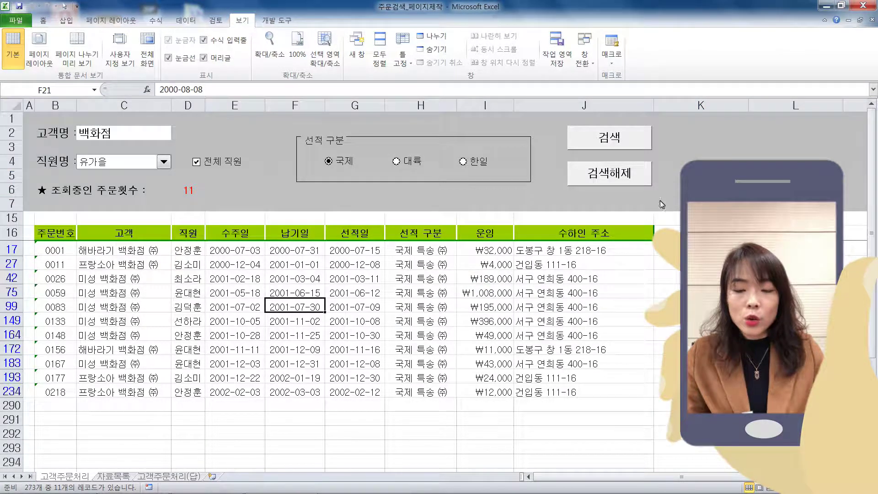
{"action": "left_click", "coordinate": [613, 176]}
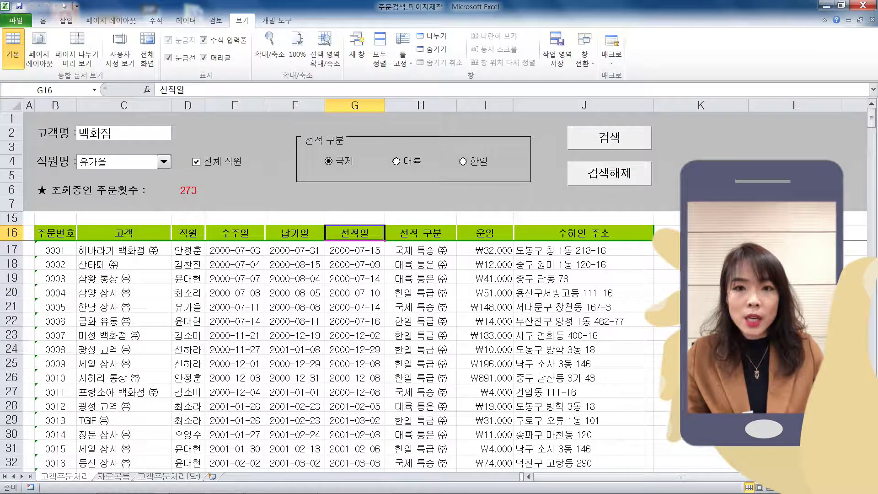